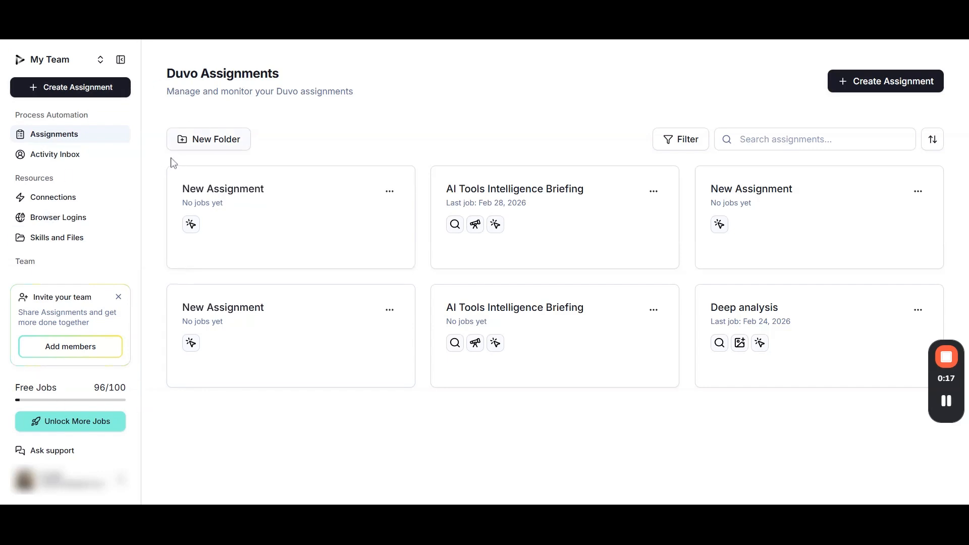
# Review the catalogue of available connections, from custom and MS Office 365 connections down to the Duvo Business Connections
pyautogui.click(72, 202)
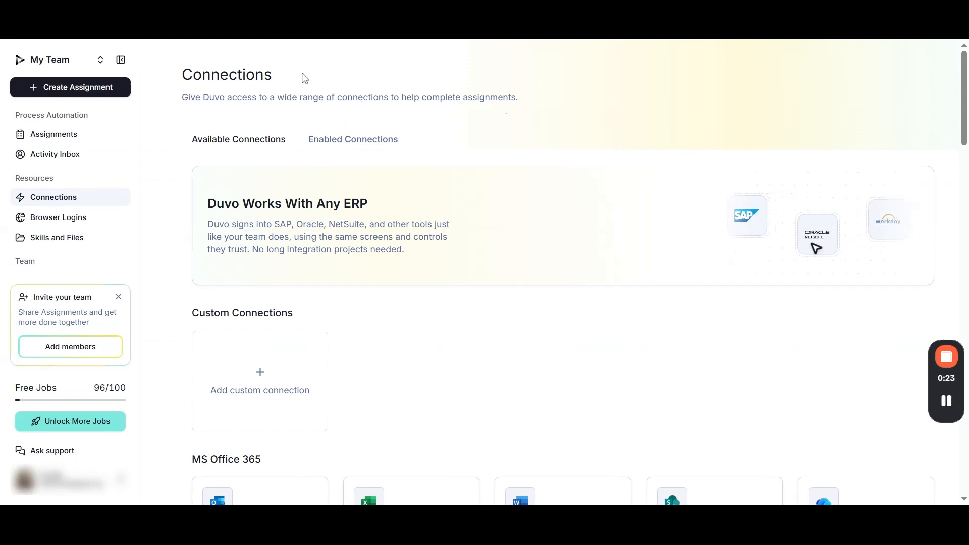
pyautogui.scroll(-1, 372, 119)
pyautogui.scroll(-1, 373, 119)
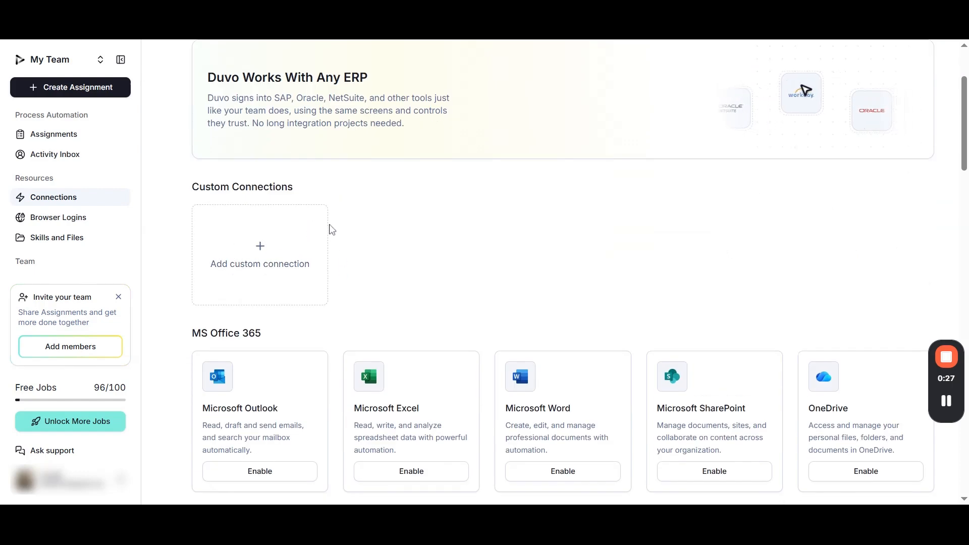
pyautogui.scroll(-4, 331, 226)
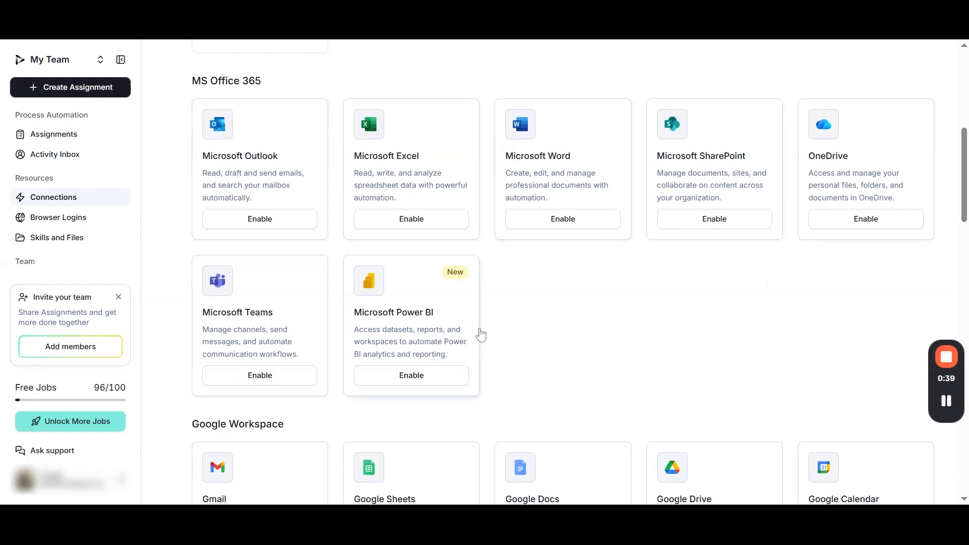
pyautogui.scroll(-5, 529, 321)
pyautogui.scroll(-2, 529, 321)
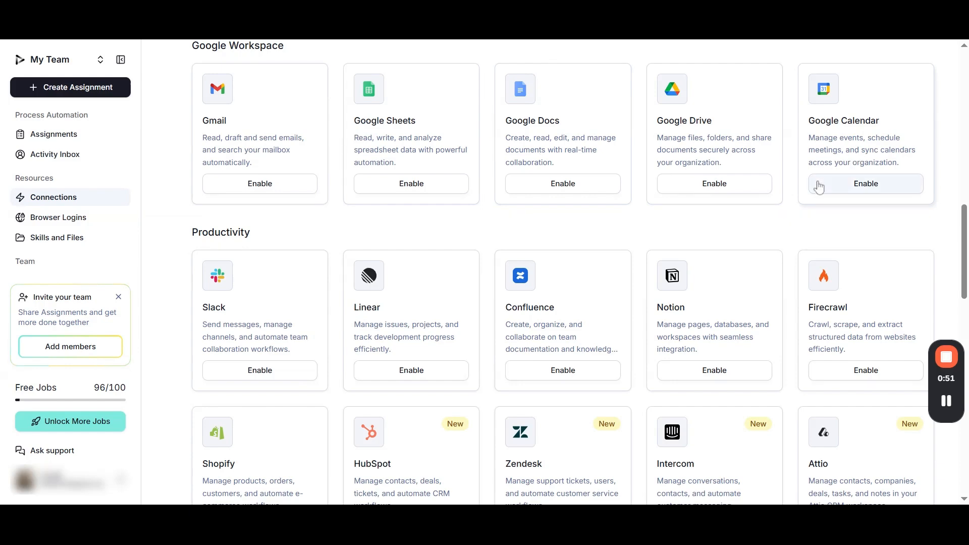
pyautogui.scroll(-3, 813, 184)
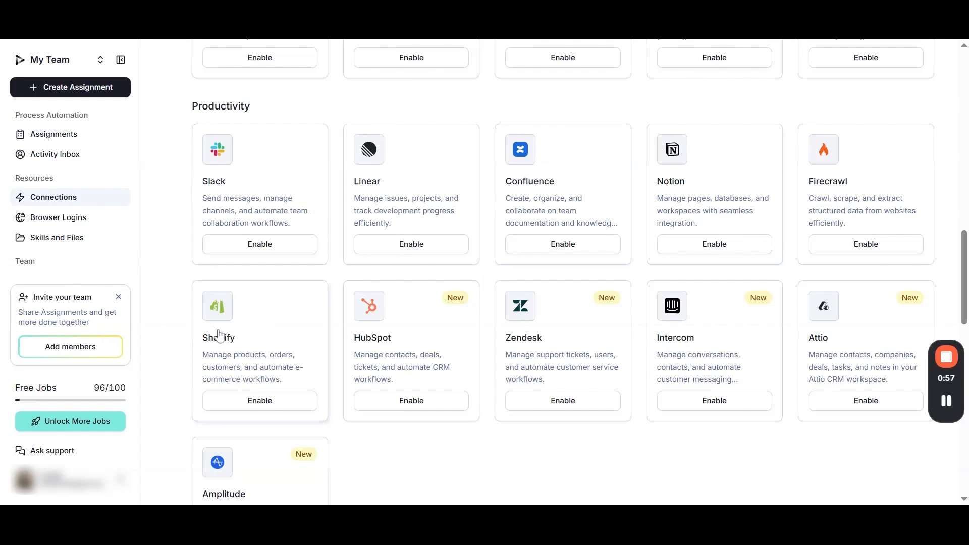
pyautogui.scroll(-7, 247, 332)
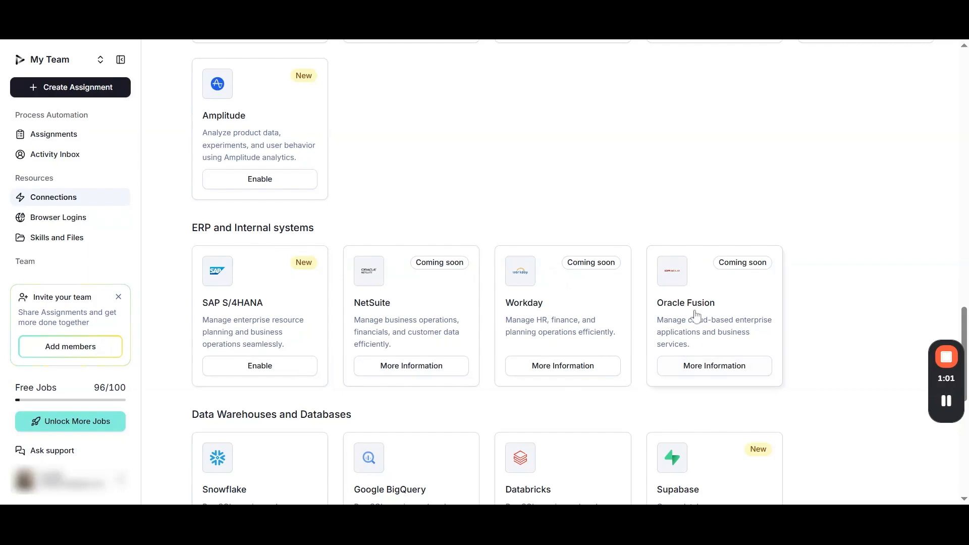
pyautogui.scroll(-5, 300, 291)
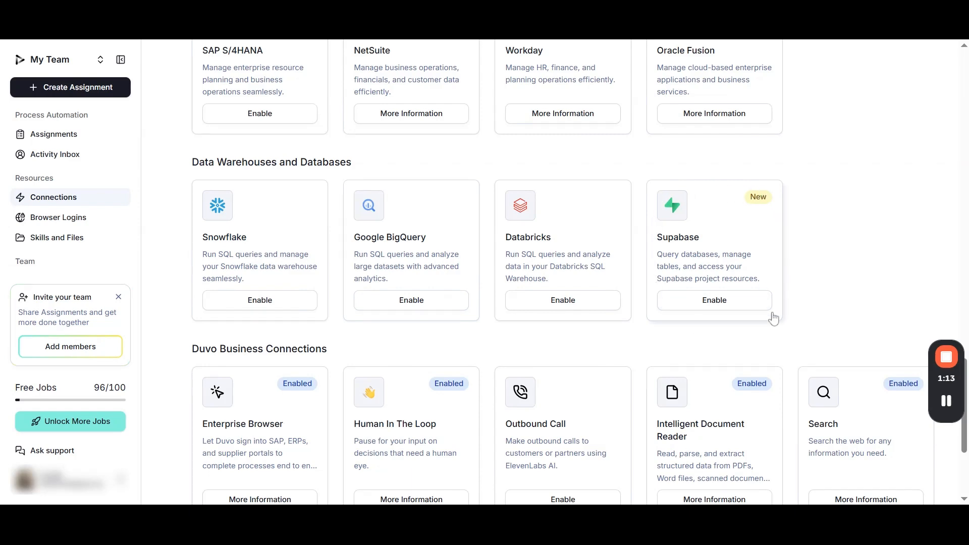
pyautogui.scroll(-2, 773, 318)
pyautogui.scroll(-1, 774, 318)
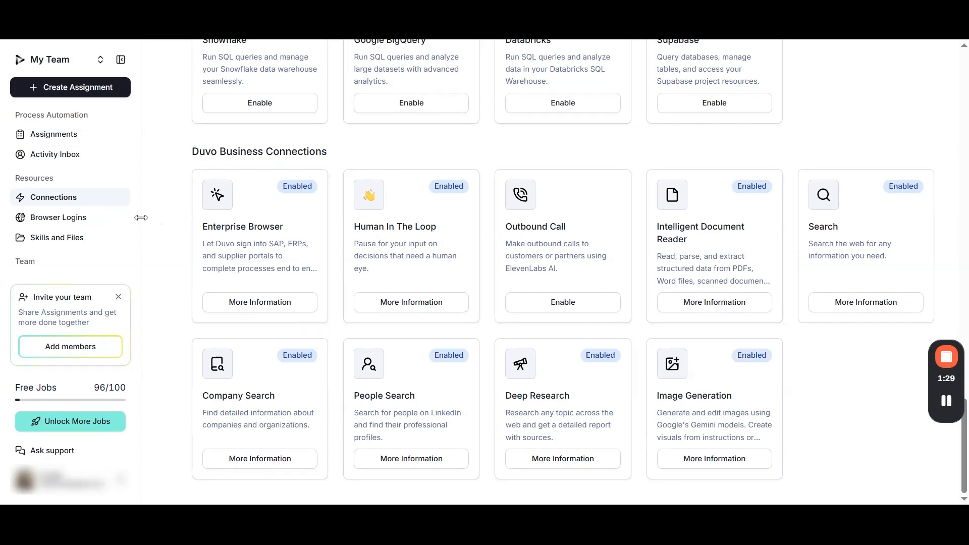
# Inspect the Add Browser Login form and the Google Authenticator import tutorial for Browser Logins, closing both without saving
pyautogui.click(94, 224)
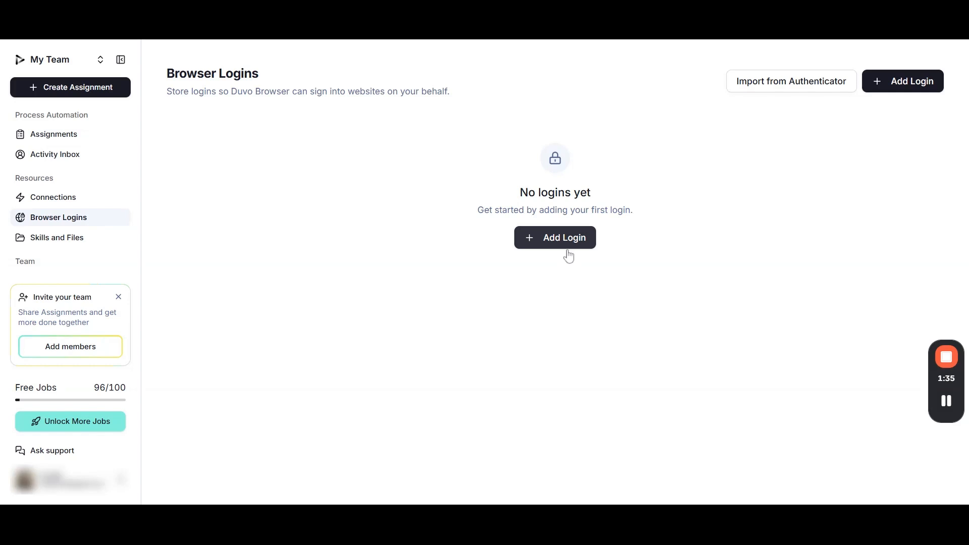
pyautogui.click(567, 247)
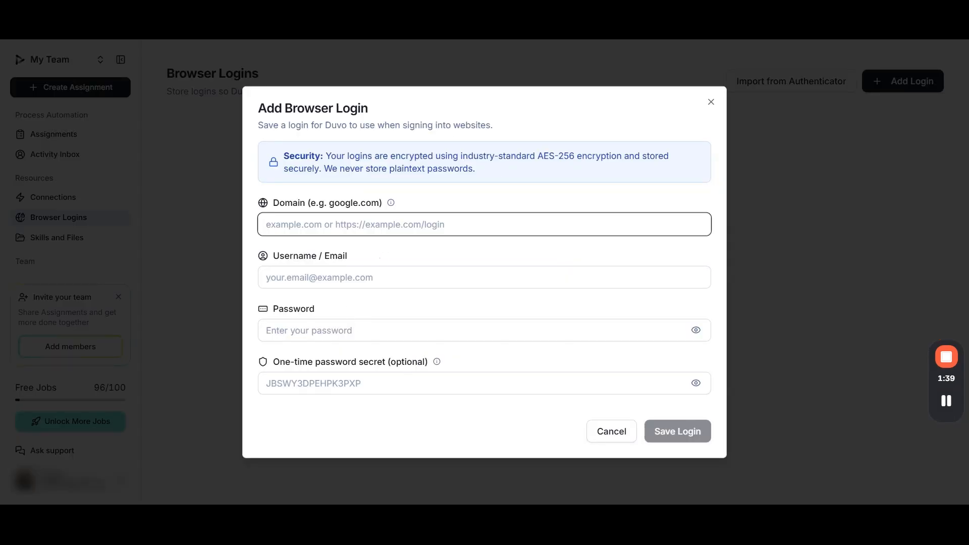
pyautogui.click(614, 430)
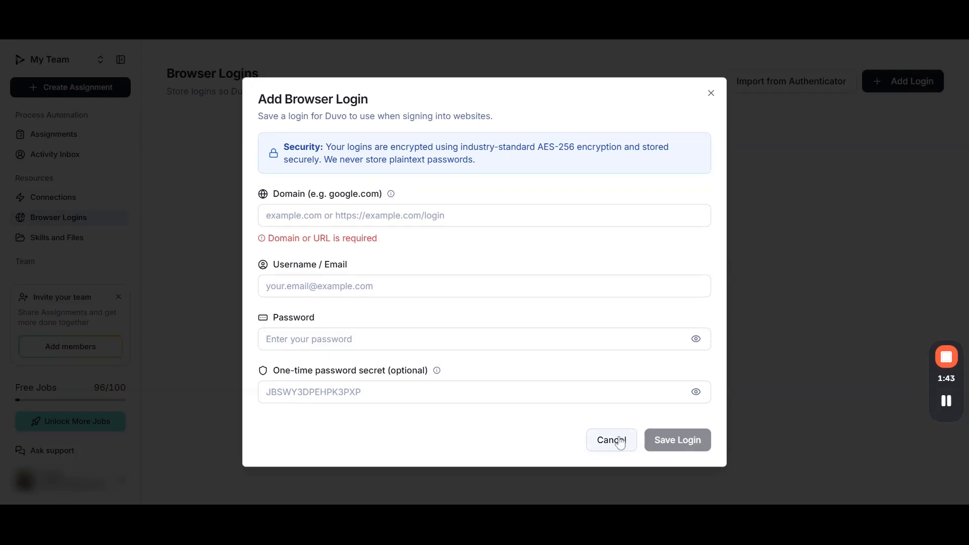
pyautogui.click(620, 441)
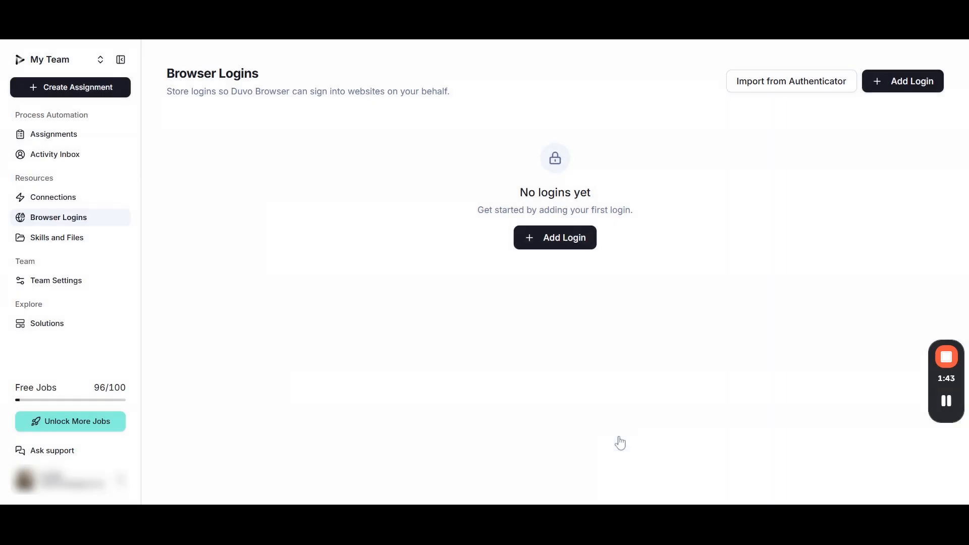
pyautogui.click(791, 83)
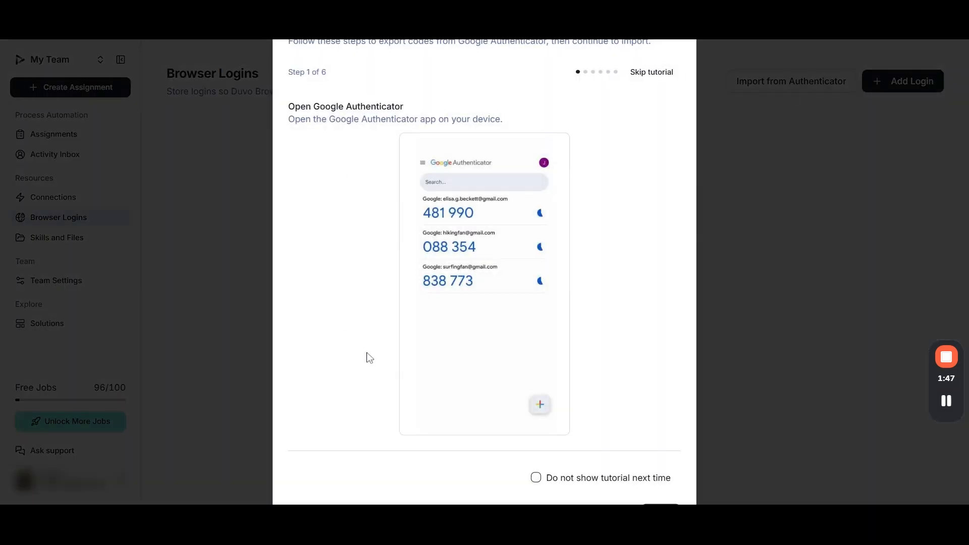
pyautogui.press('Escape')
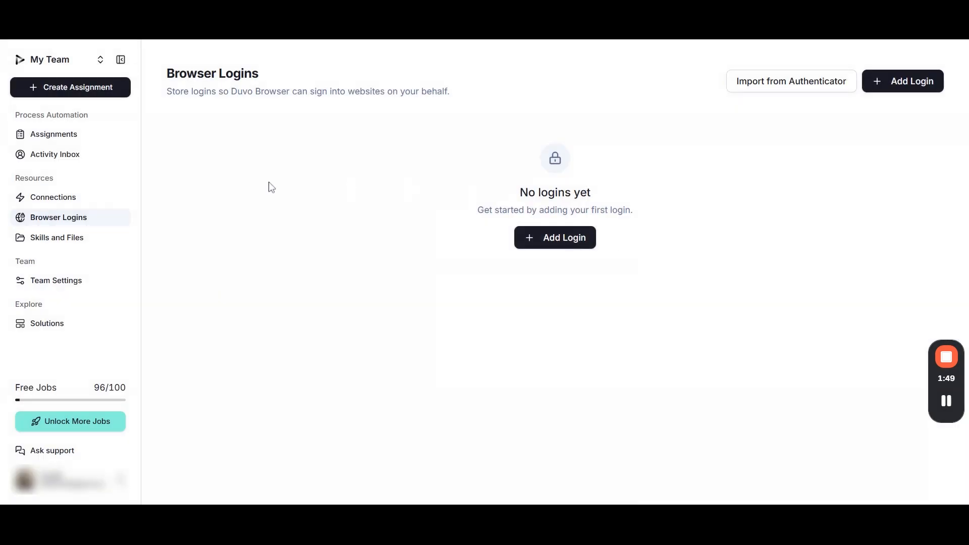
# Look through the available skills in Skills and Files and inspect the skill upload dialog, closing it without uploading
pyautogui.click(72, 240)
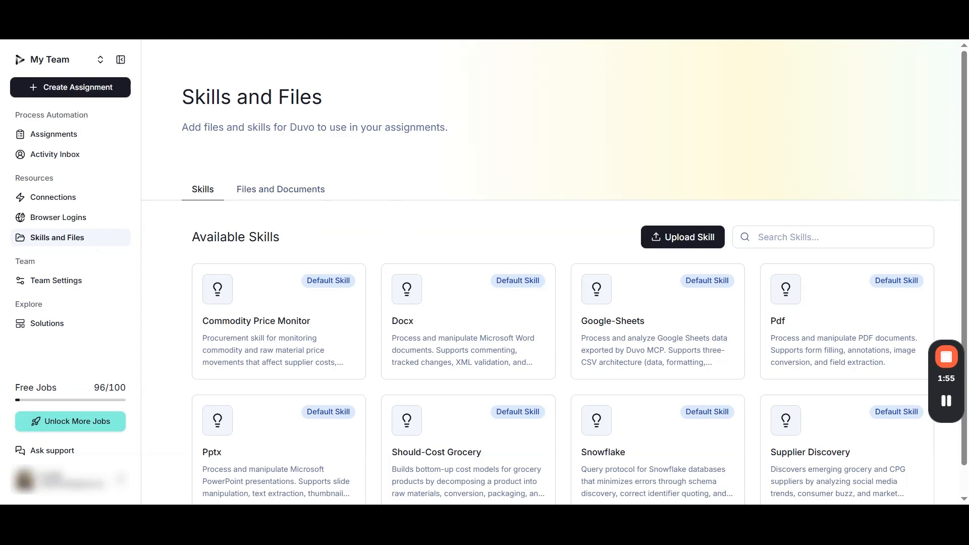
pyautogui.scroll(-1, 412, 166)
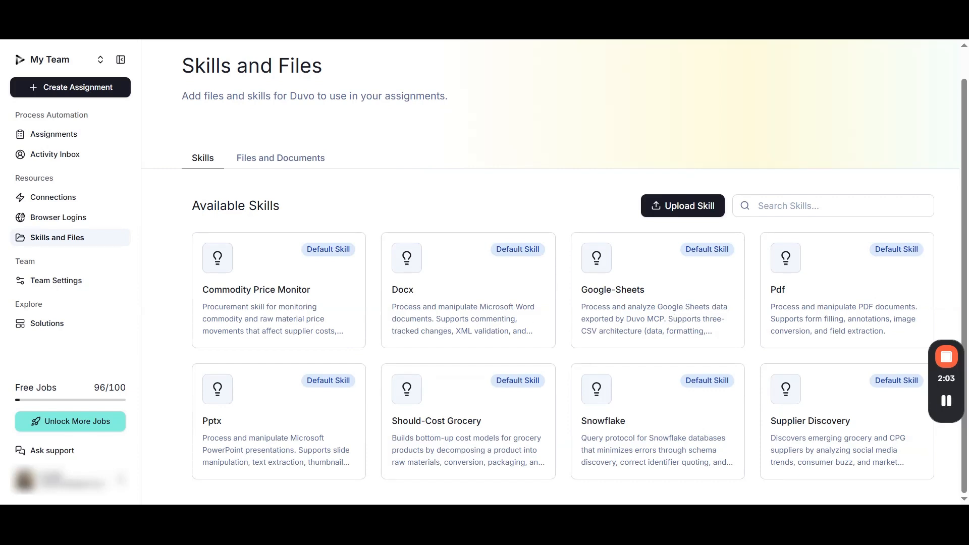
pyautogui.click(690, 207)
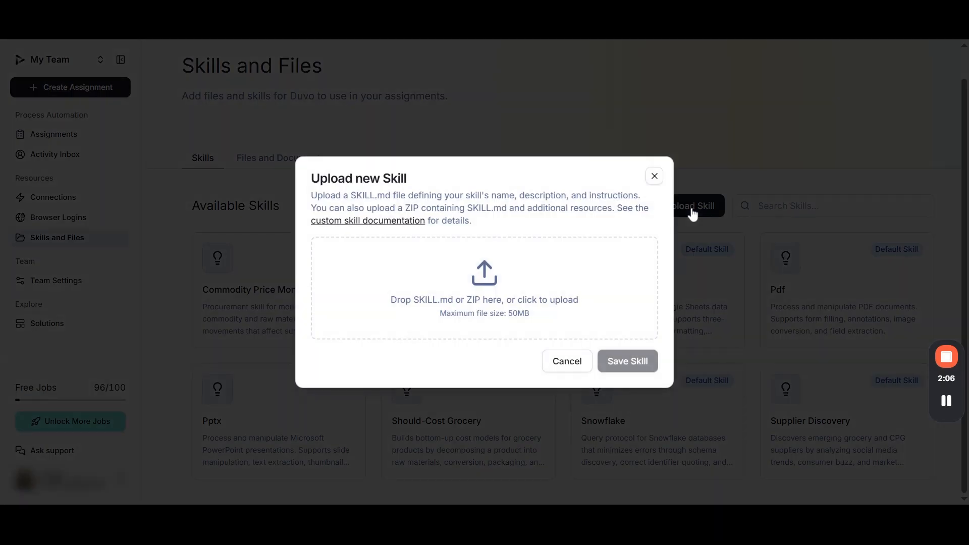
pyautogui.click(655, 180)
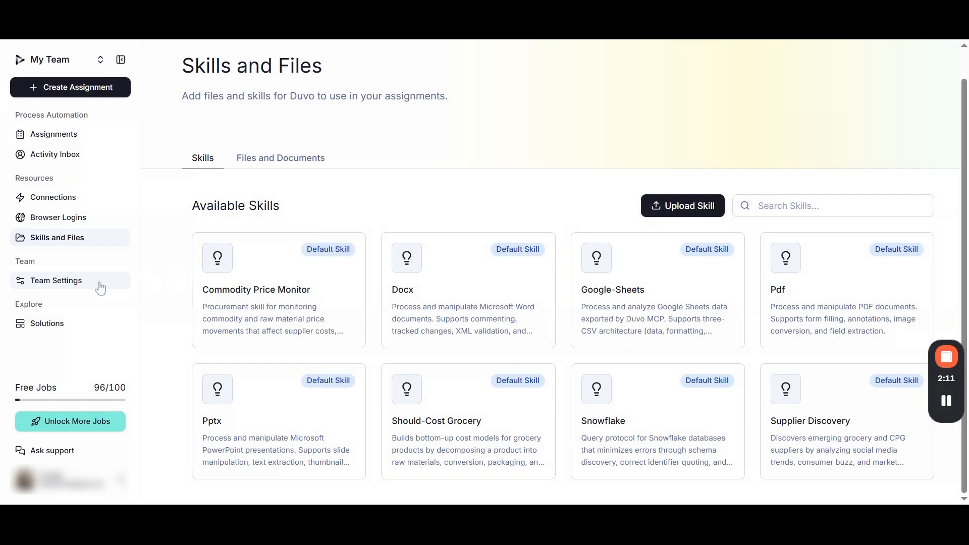
# Browse the Solutions catalogue of ready-to-use retail solutions through to Smart Research
pyautogui.click(76, 329)
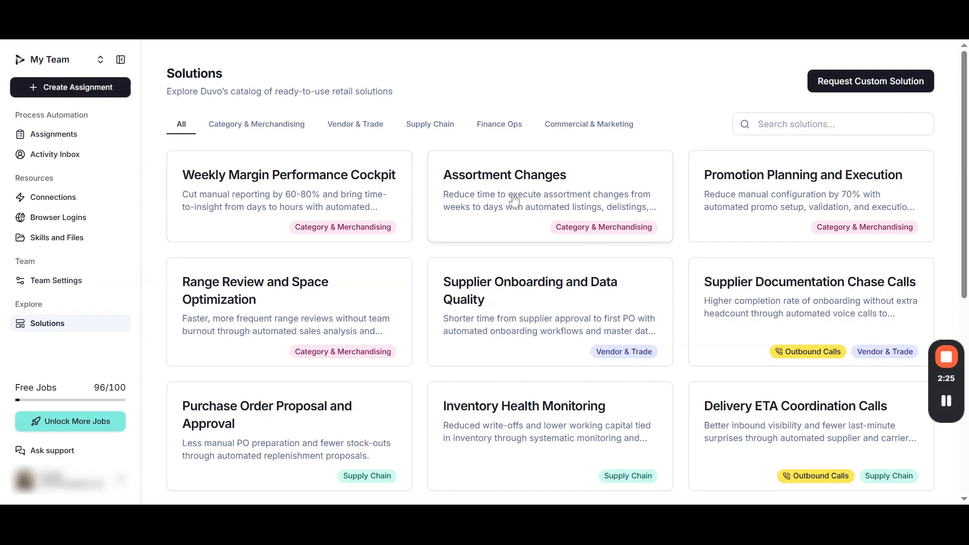
pyautogui.scroll(-3, 746, 198)
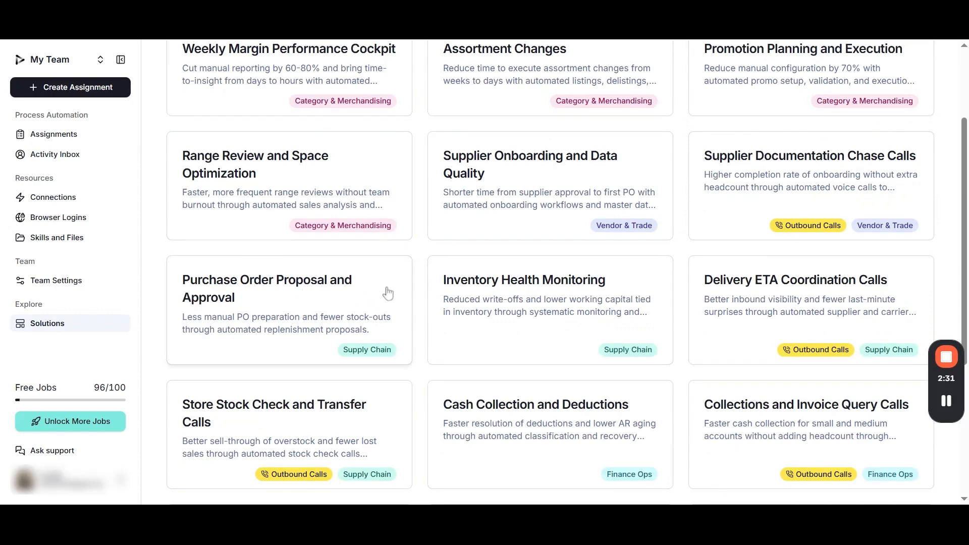
pyautogui.scroll(-3, 522, 287)
pyautogui.scroll(-3, 521, 287)
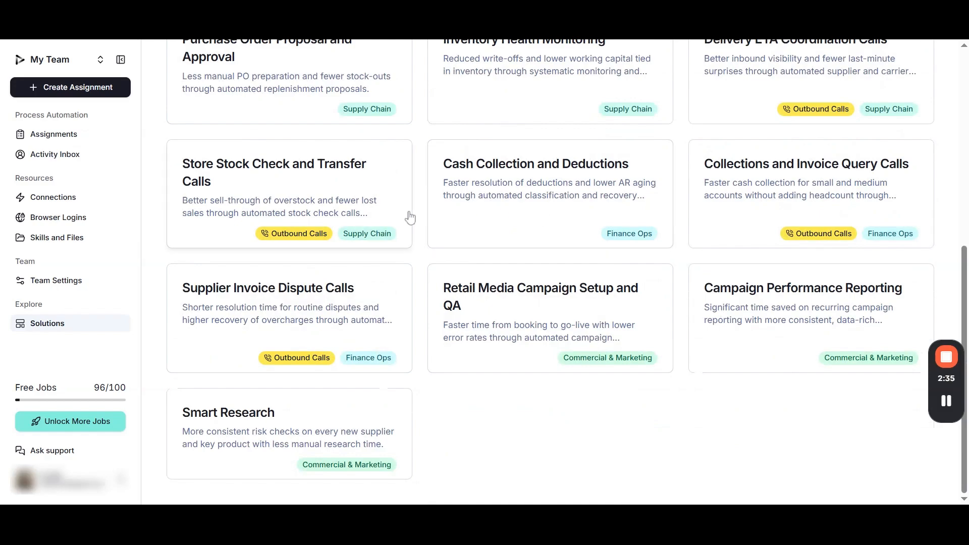
pyautogui.scroll(9, 410, 217)
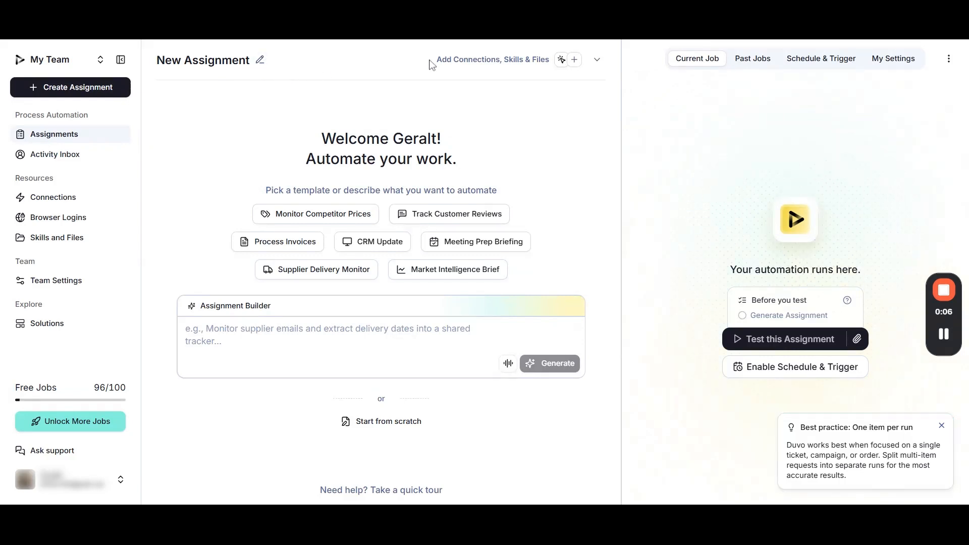
# Check the new assignment's options for adding connections, skills and files without choosing one
pyautogui.click(535, 61)
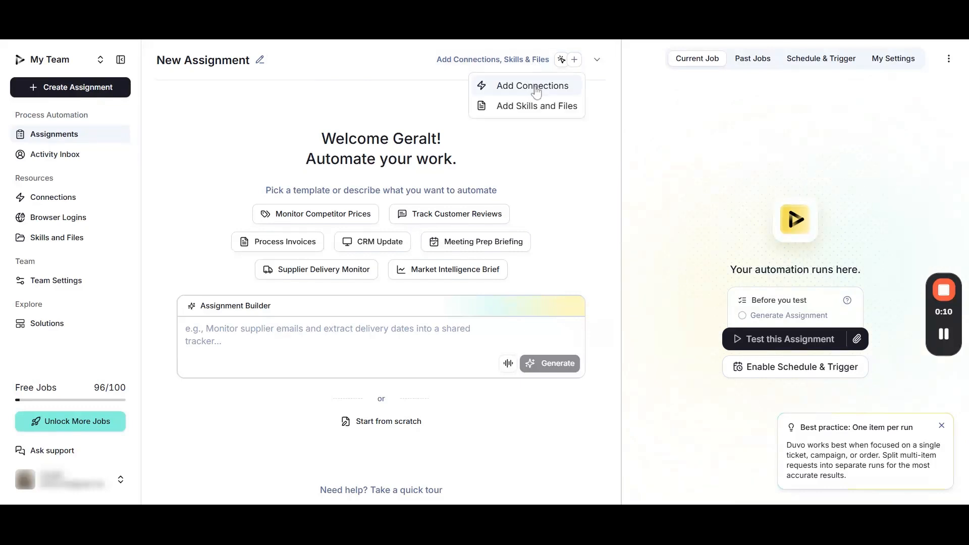
pyautogui.click(548, 154)
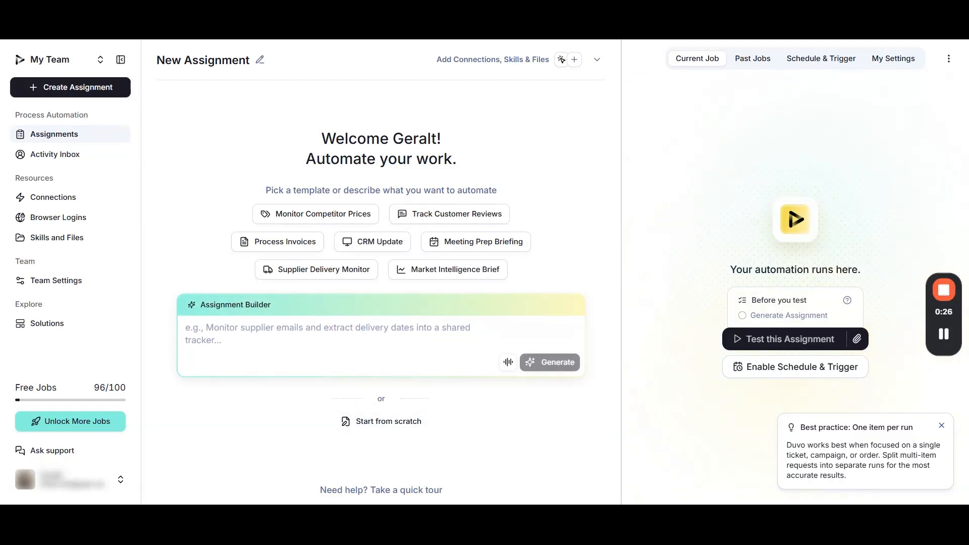
# Enter "Leeeets go!" in the Assignment Builder, followed by the prepared brief for an executive intelligence briefing on the 5 most important recent AI tools
pyautogui.write('Leeeets go!')
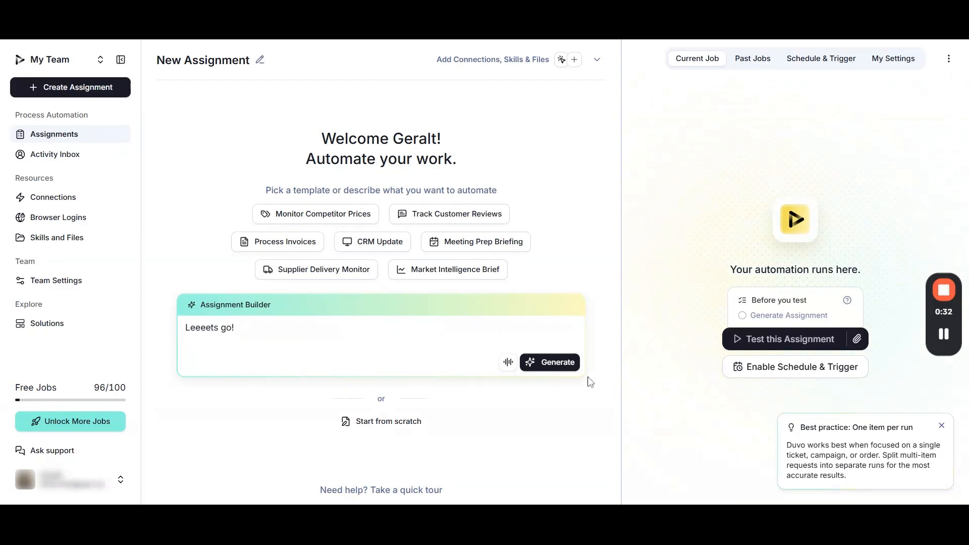
pyautogui.hotkey('ctrl', 'v')
pyautogui.scroll(5, 564, 385)
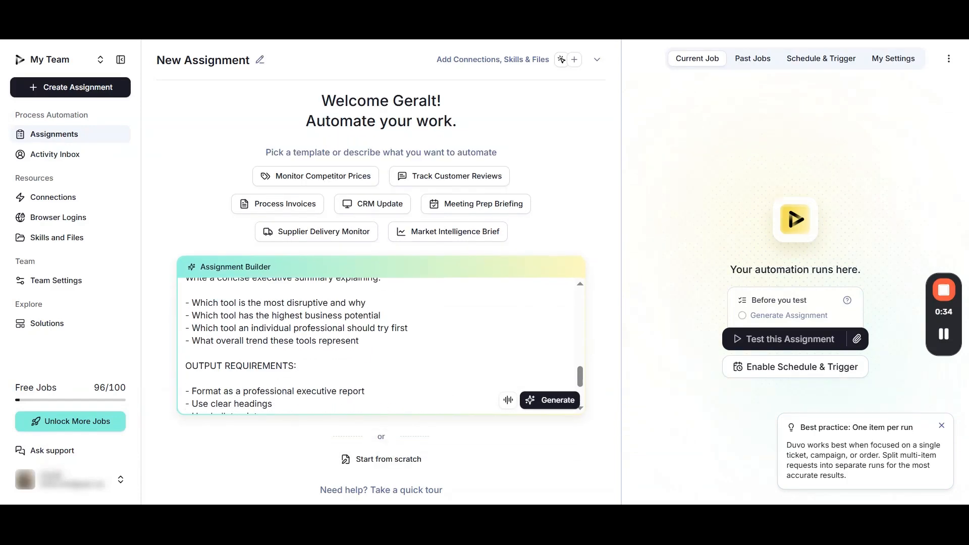
pyautogui.scroll(10, 381, 346)
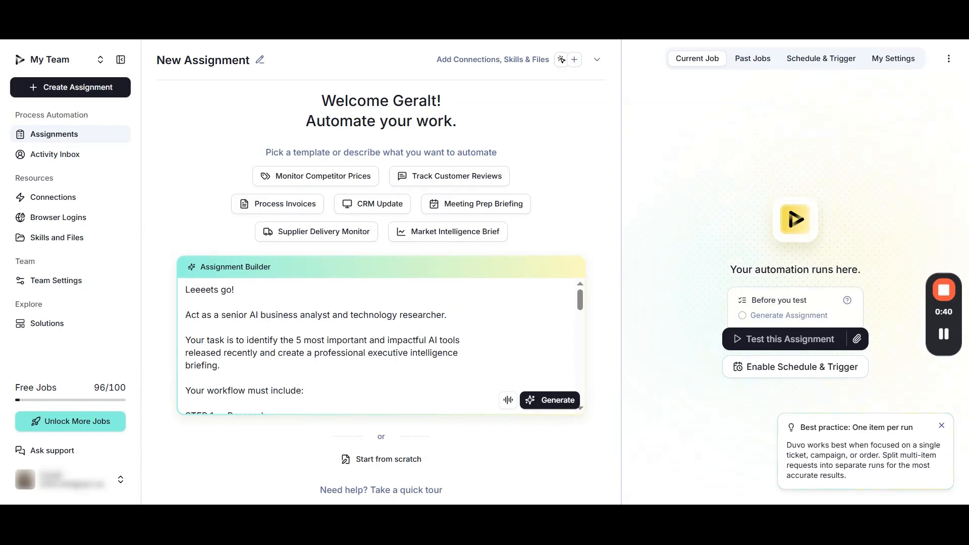
# Review the brief's workflow steps, output requirements and final goal, and generate the assignment from it
pyautogui.moveTo(582, 305); pyautogui.dragTo(582, 312)
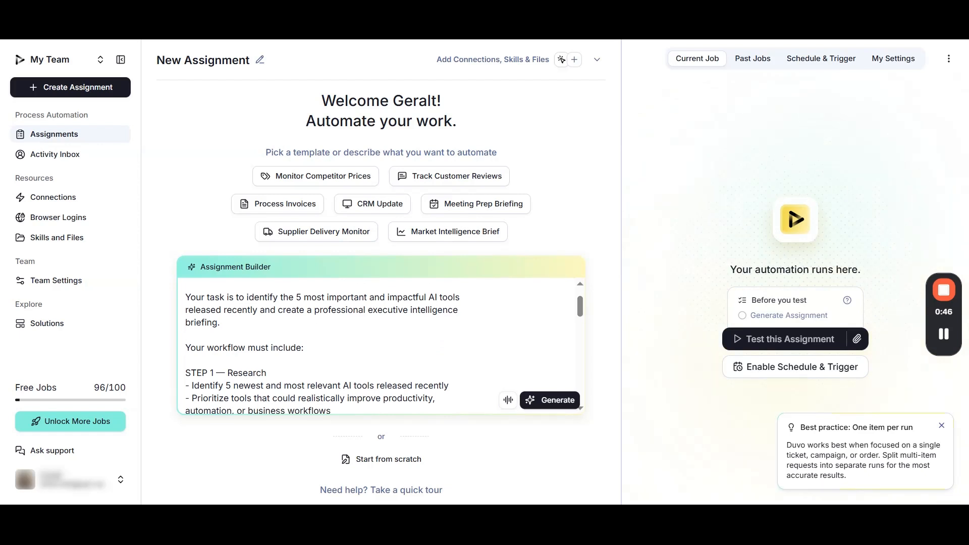
pyautogui.moveTo(580, 311); pyautogui.dragTo(579, 355)
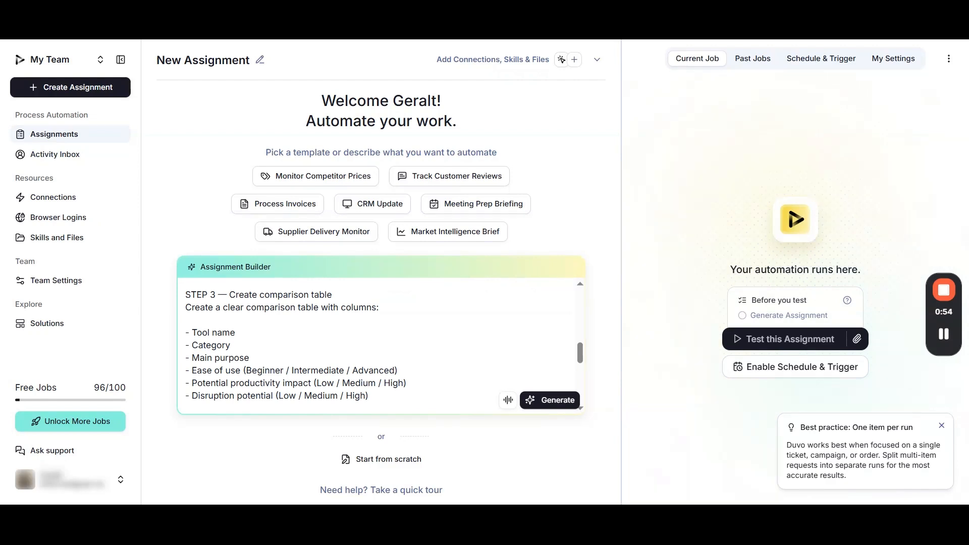
pyautogui.moveTo(585, 364); pyautogui.dragTo(584, 382)
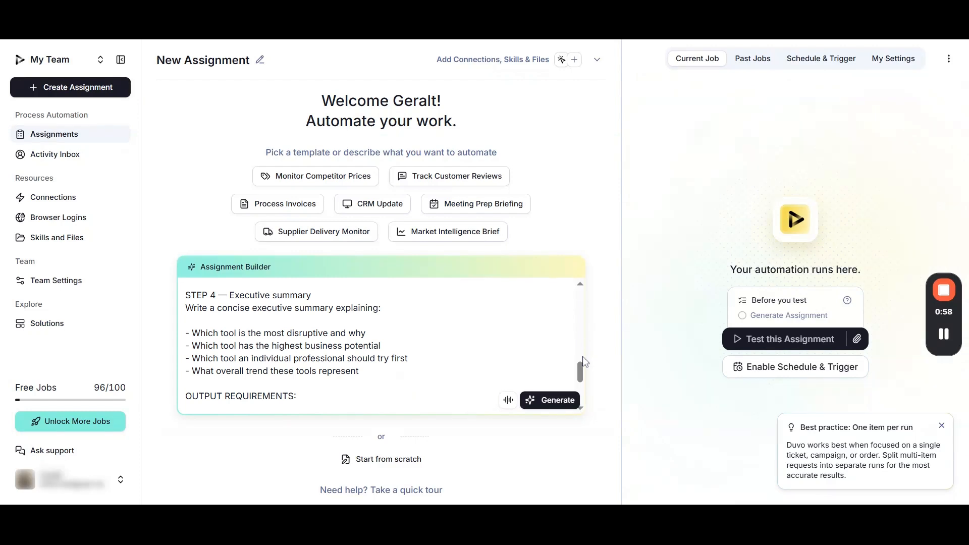
pyautogui.scroll(-5, 582, 356)
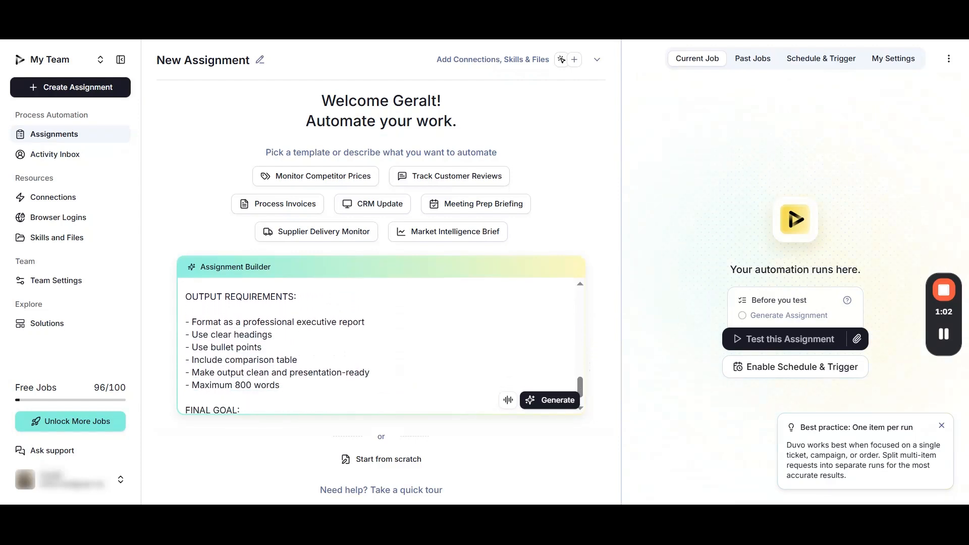
pyautogui.scroll(-1, 381, 346)
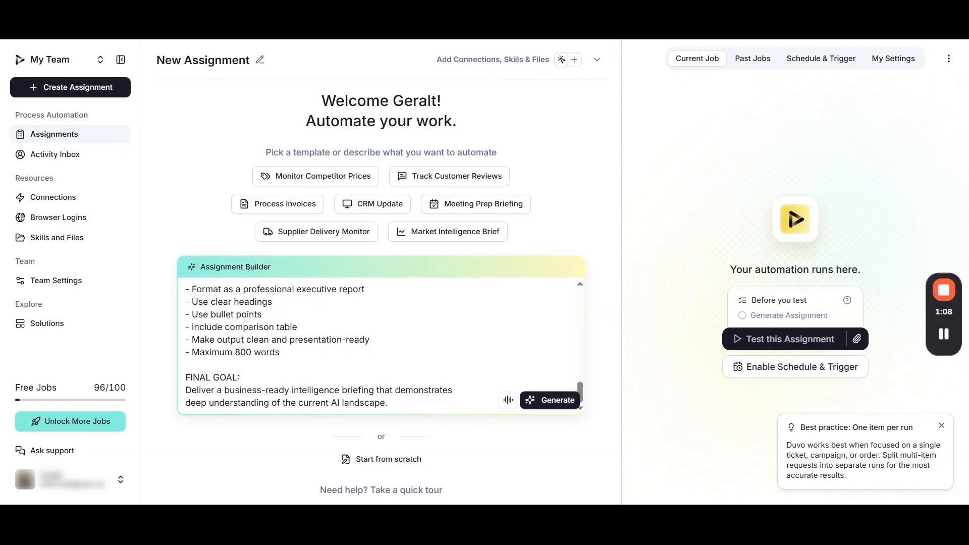
pyautogui.click(543, 407)
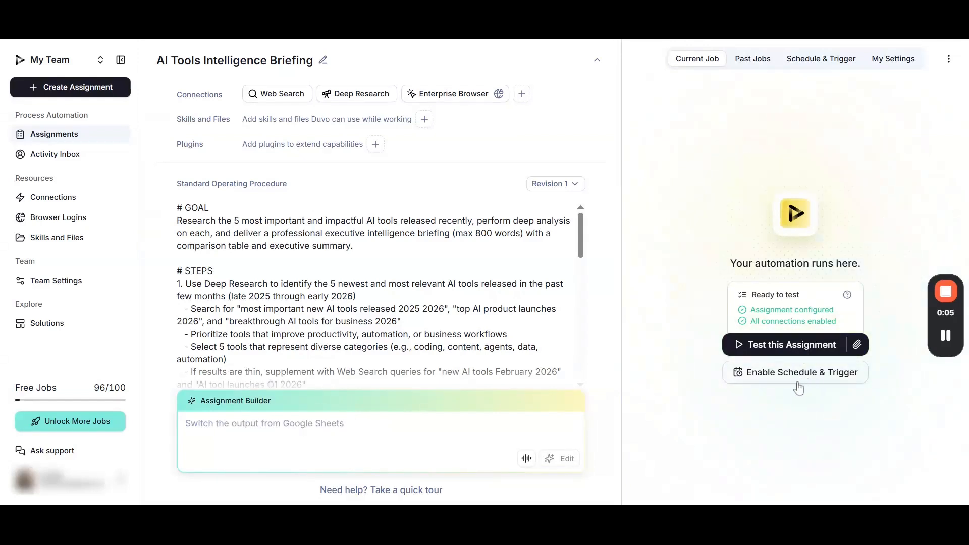
# Start a test run of the AI Tools Intelligence Briefing assignment
pyautogui.click(803, 350)
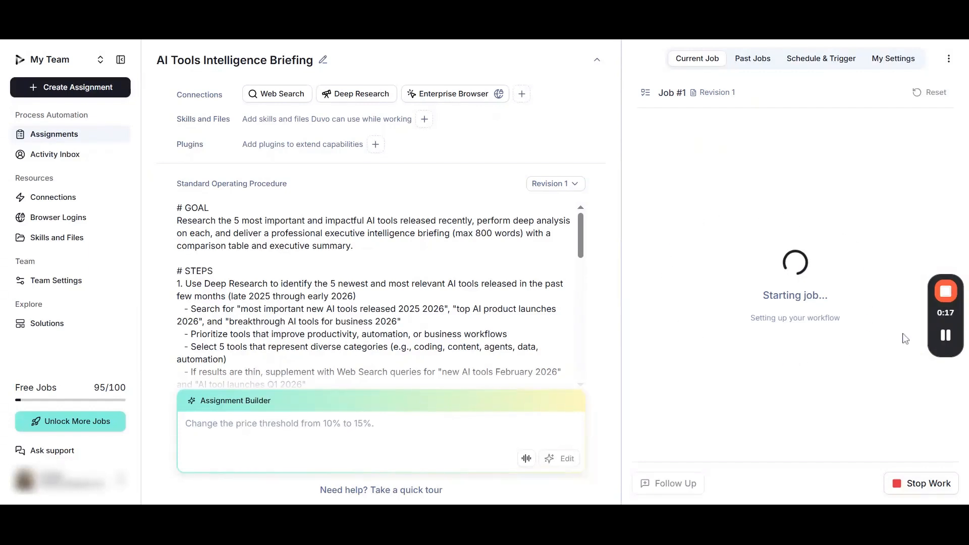
pyautogui.moveTo(943, 338)
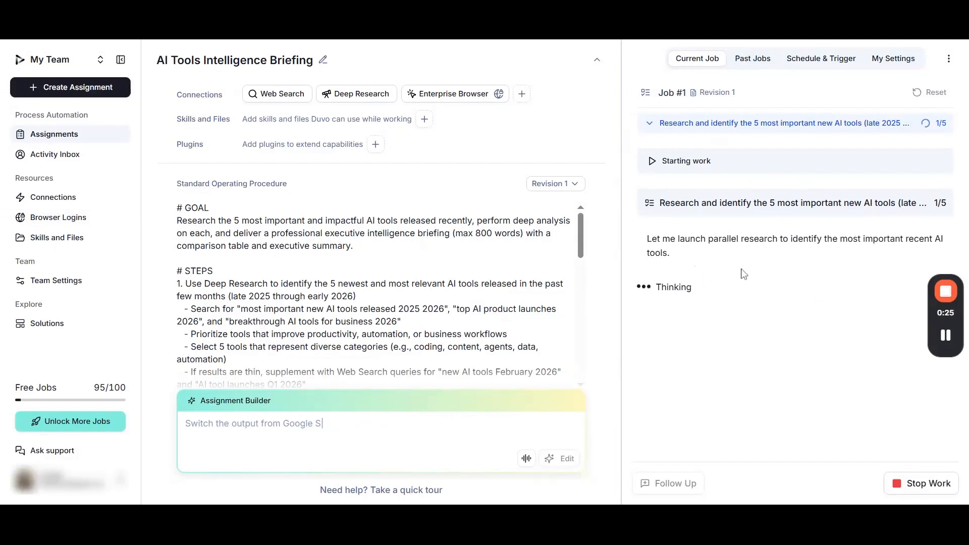
# Check the running job's five-task checklist and expand its group of four research actions
pyautogui.click(649, 124)
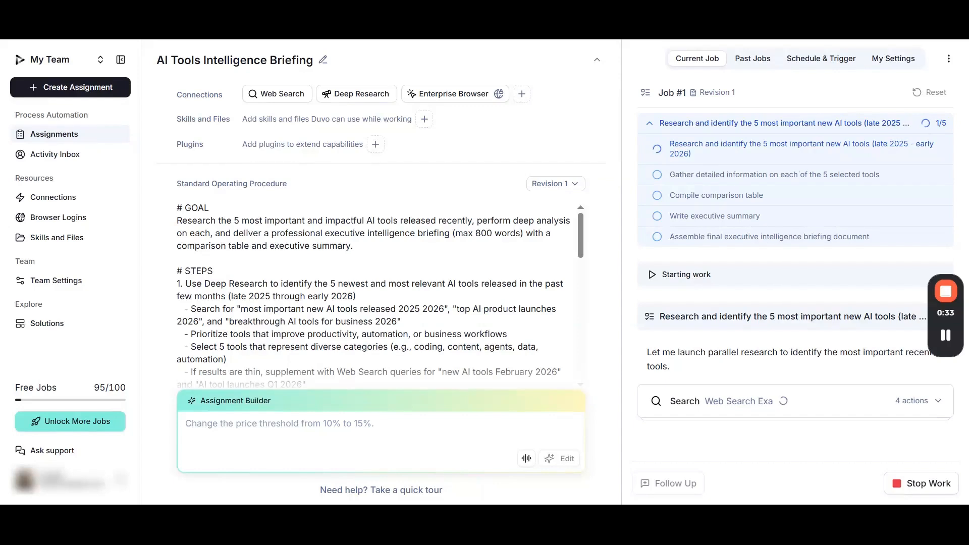
pyautogui.click(650, 124)
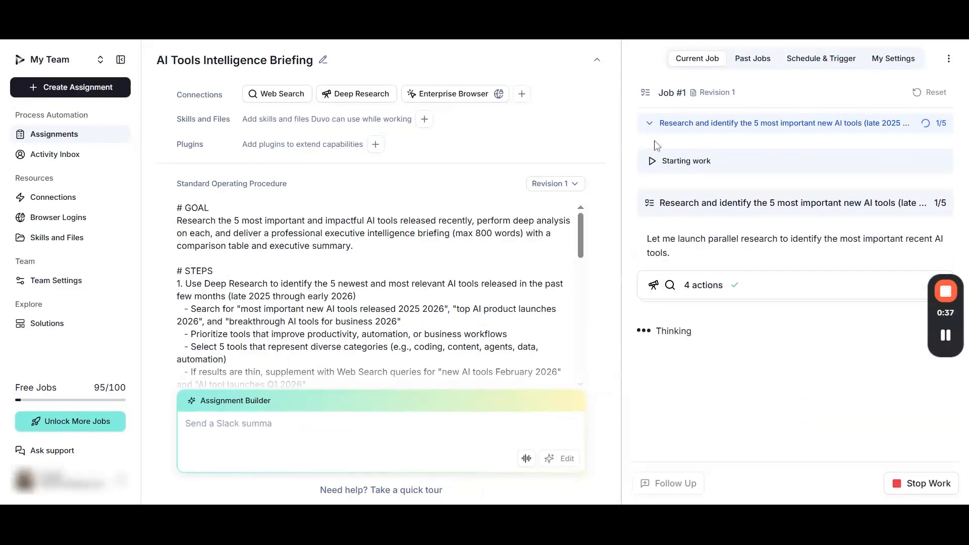
pyautogui.click(725, 297)
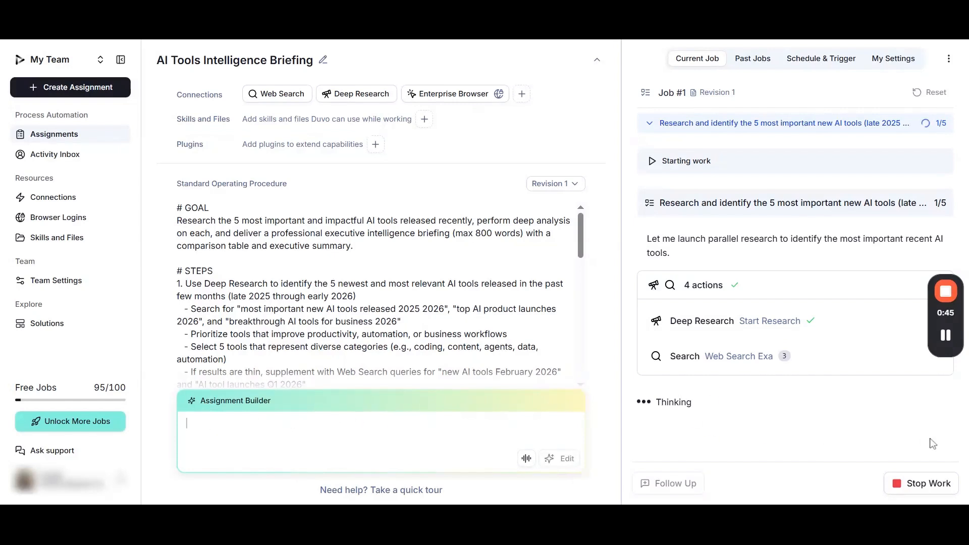
pyautogui.click(946, 340)
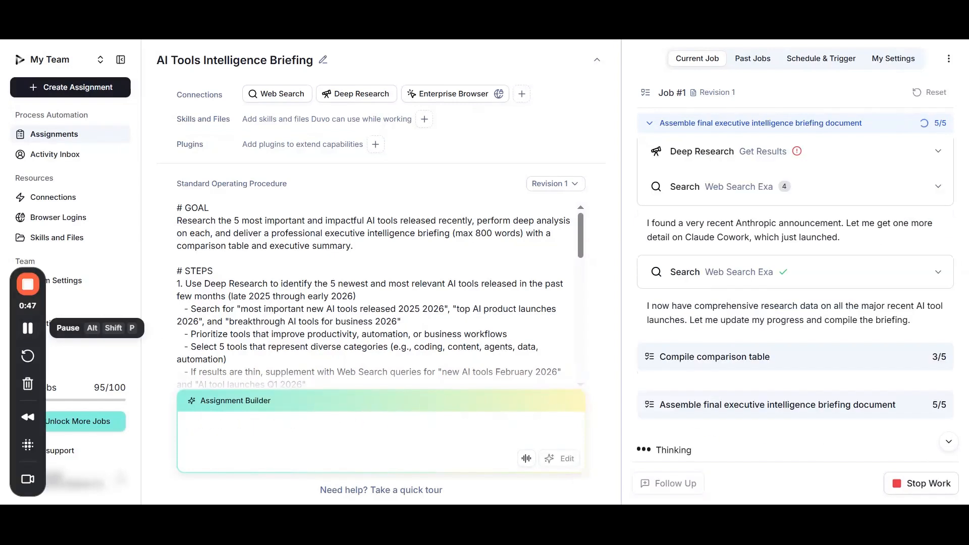
# Examine the arguments and results of the Claude Cowork web search, and check the progress of the job's task checklist
pyautogui.click(816, 287)
pyautogui.scroll(-3, 807, 301)
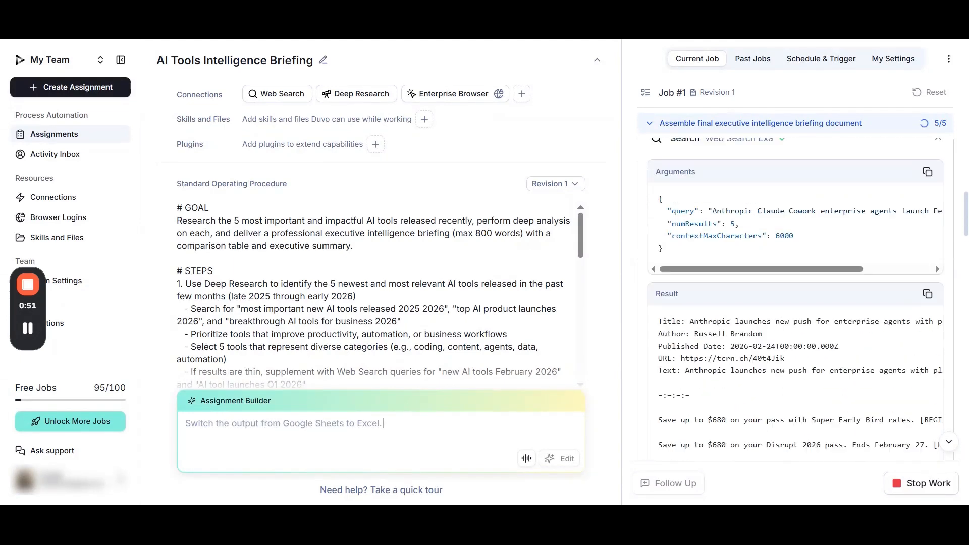
pyautogui.scroll(1, 795, 300)
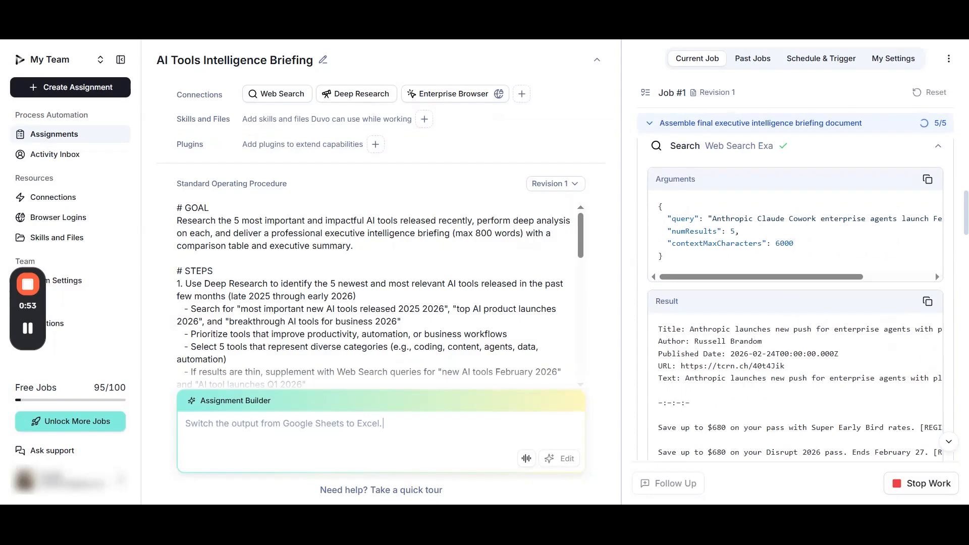
pyautogui.scroll(-5, 795, 301)
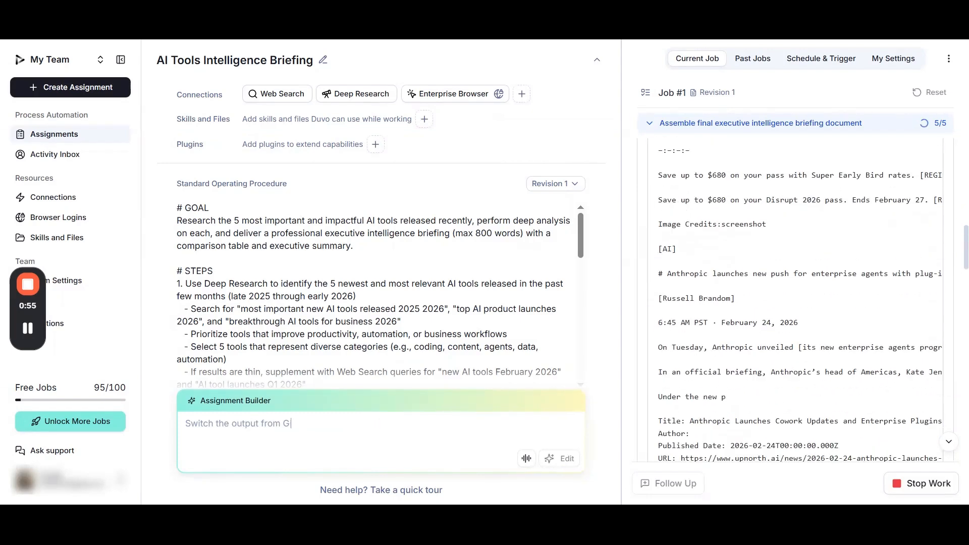
pyautogui.scroll(-15, 795, 323)
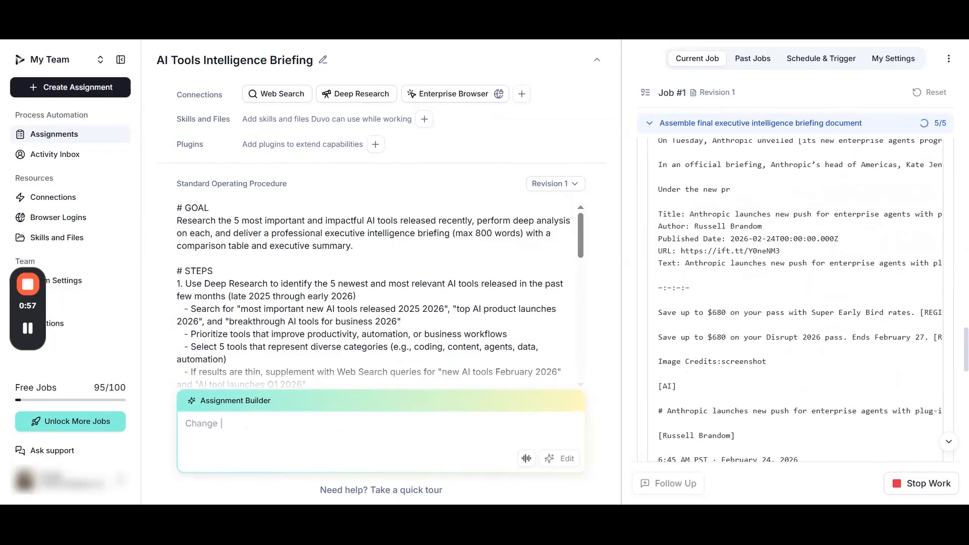
pyautogui.scroll(-15, 797, 324)
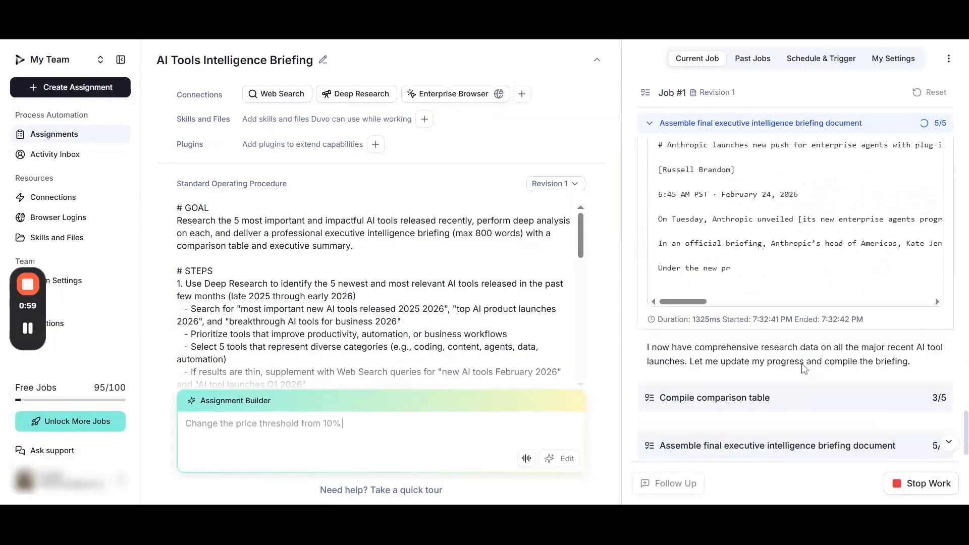
pyautogui.scroll(-1, 804, 369)
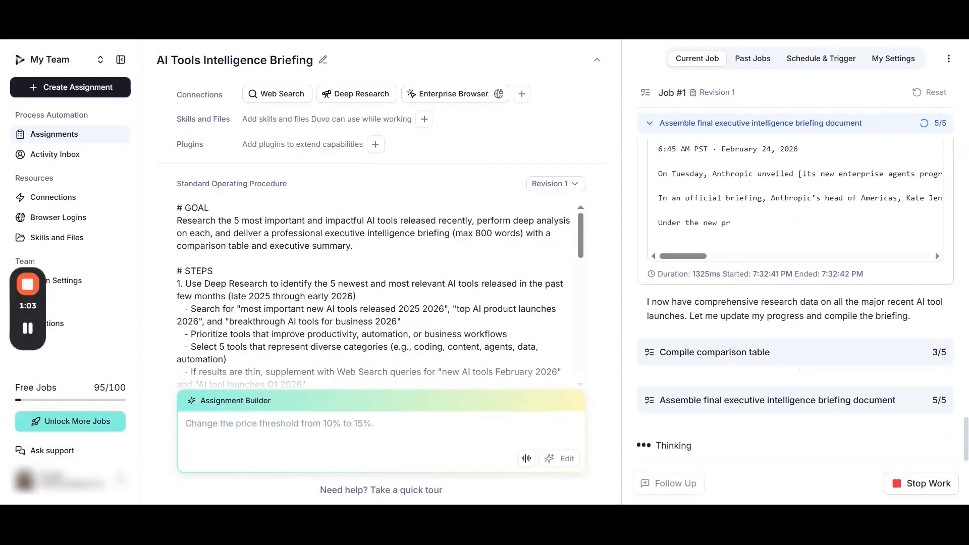
pyautogui.click(648, 125)
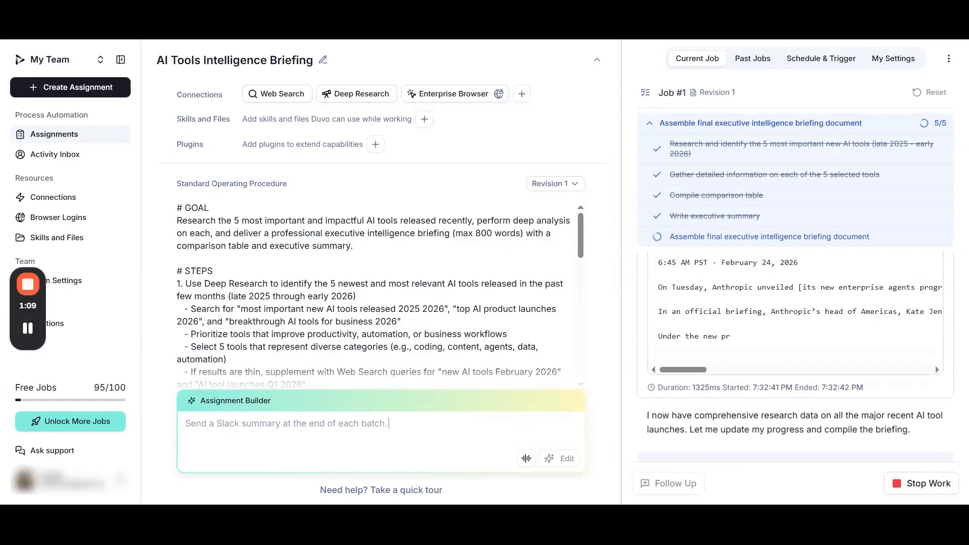
pyautogui.click(648, 125)
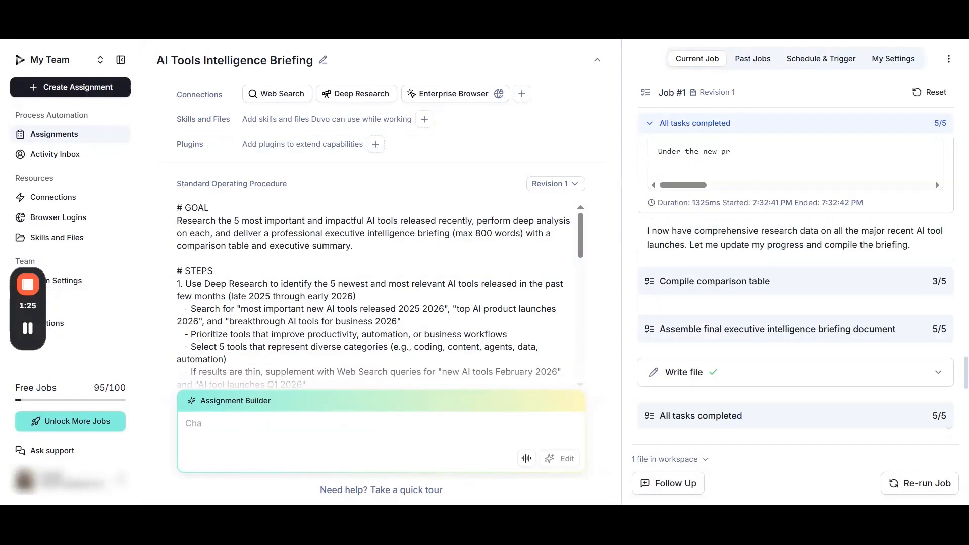
# Review the completed job's briefing summary, tool table and key findings, and list the file saved in the workspace
pyautogui.scroll(-2, 702, 372)
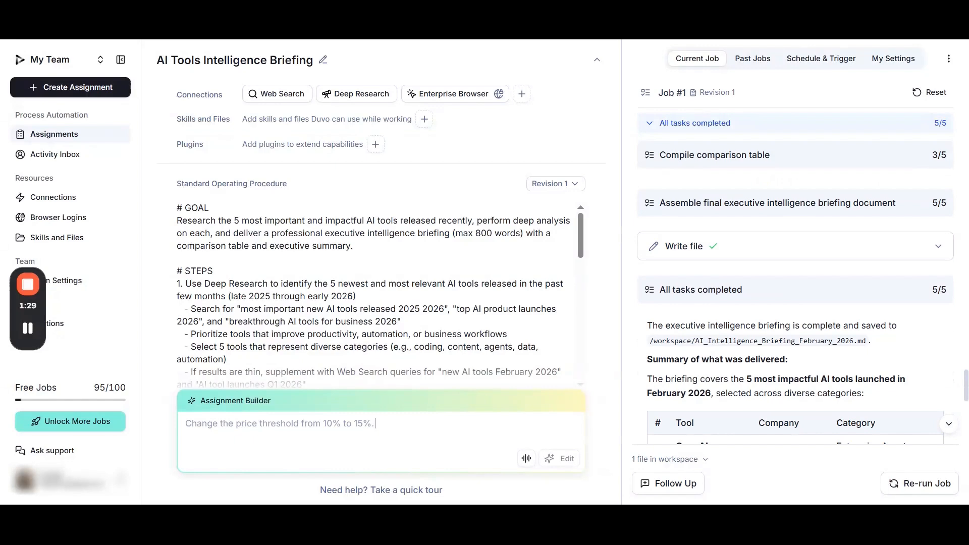
pyautogui.scroll(-2, 769, 304)
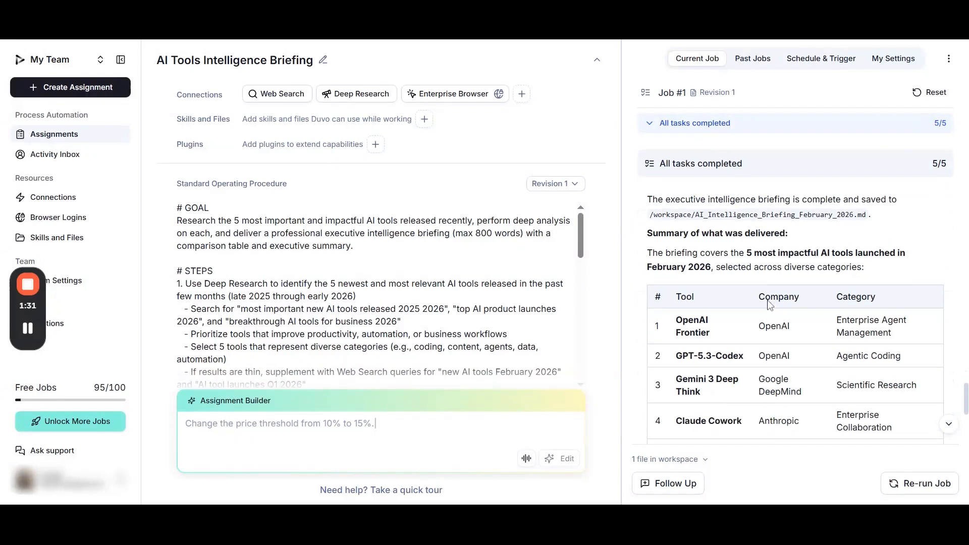
pyautogui.scroll(-2, 769, 305)
pyautogui.scroll(2, 870, 312)
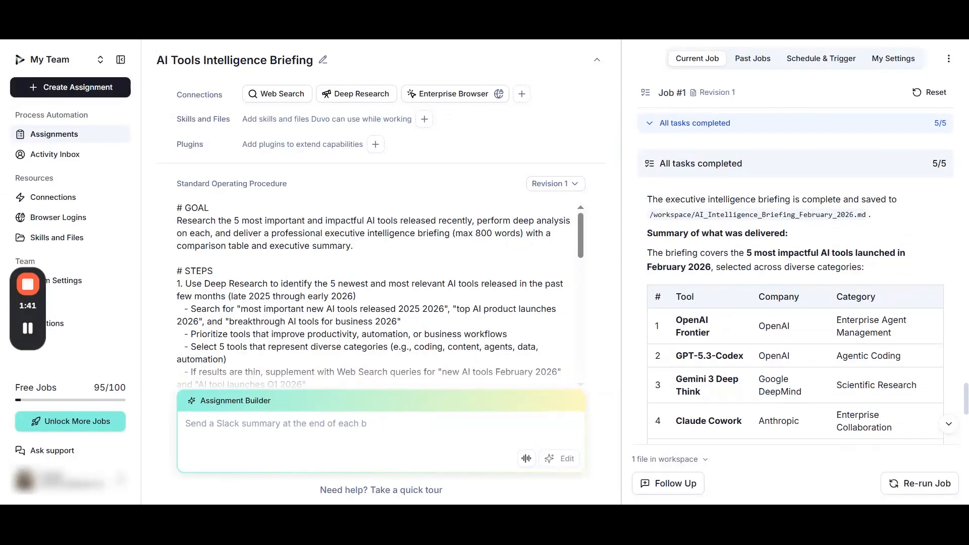
pyautogui.scroll(-5, 796, 288)
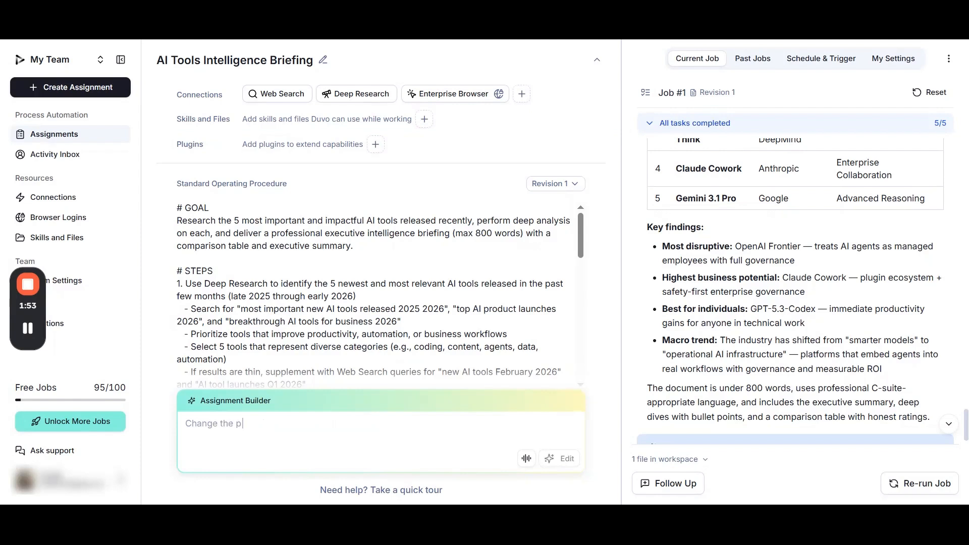
pyautogui.scroll(-1, 850, 350)
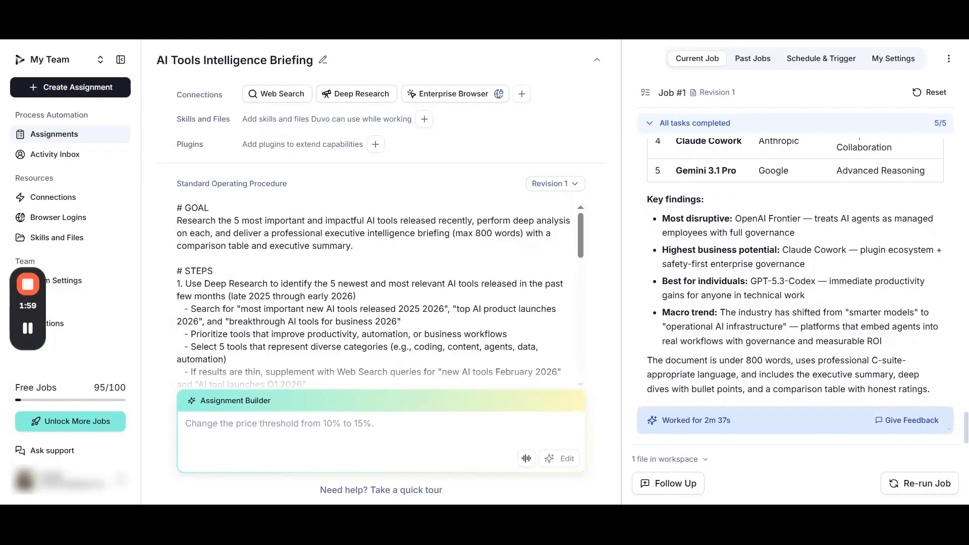
pyautogui.click(671, 459)
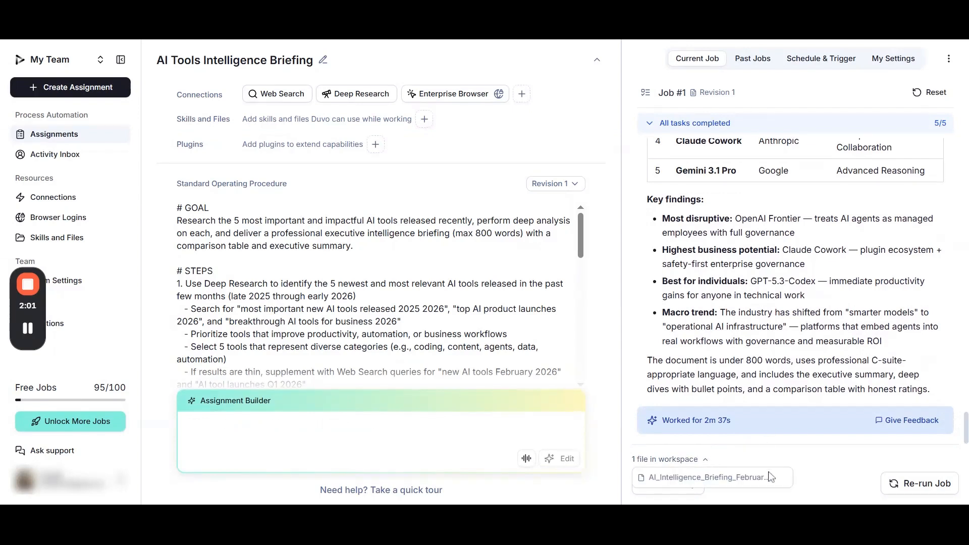
pyautogui.moveTo(783, 482)
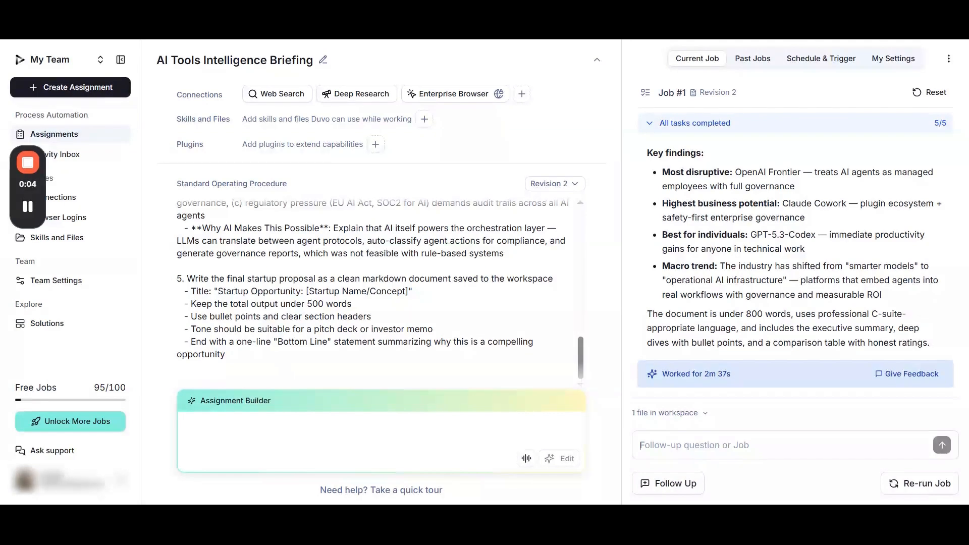
# Send a follow-up asking for the report's single most promising opportunity and a startup idea covering description, customers, revenue, timing and AI's role
pyautogui.hotkey('ctrl', 'v')
pyautogui.scroll(3, 780, 429)
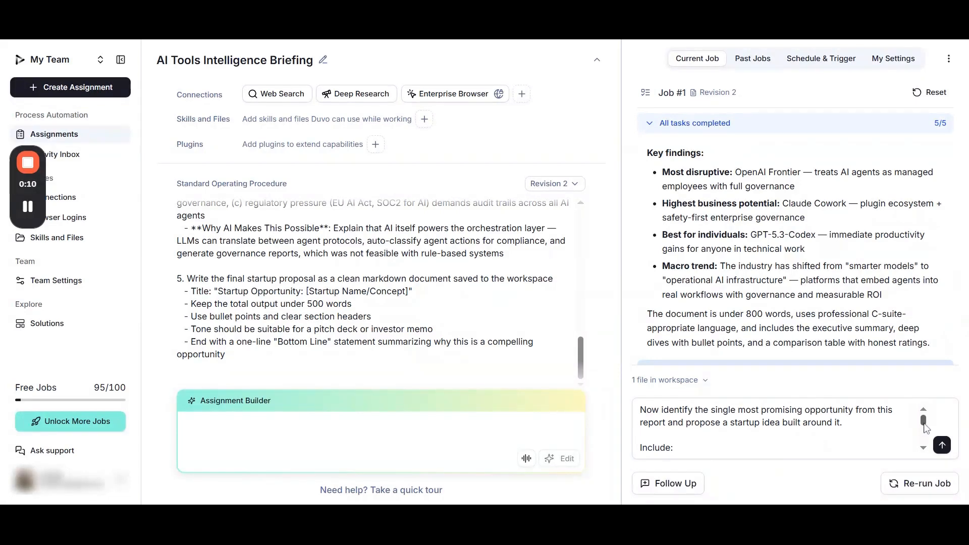
pyautogui.moveTo(924, 428); pyautogui.dragTo(923, 439)
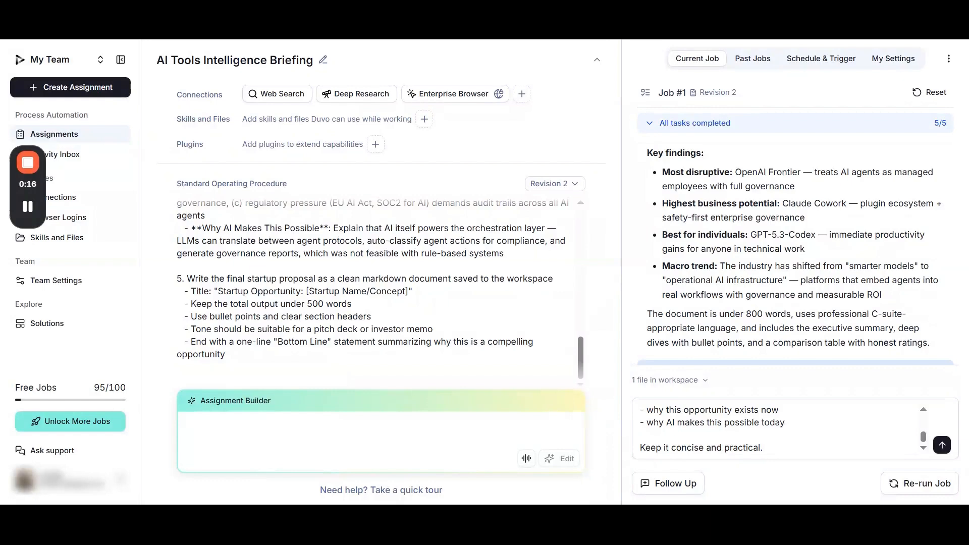
pyautogui.click(942, 445)
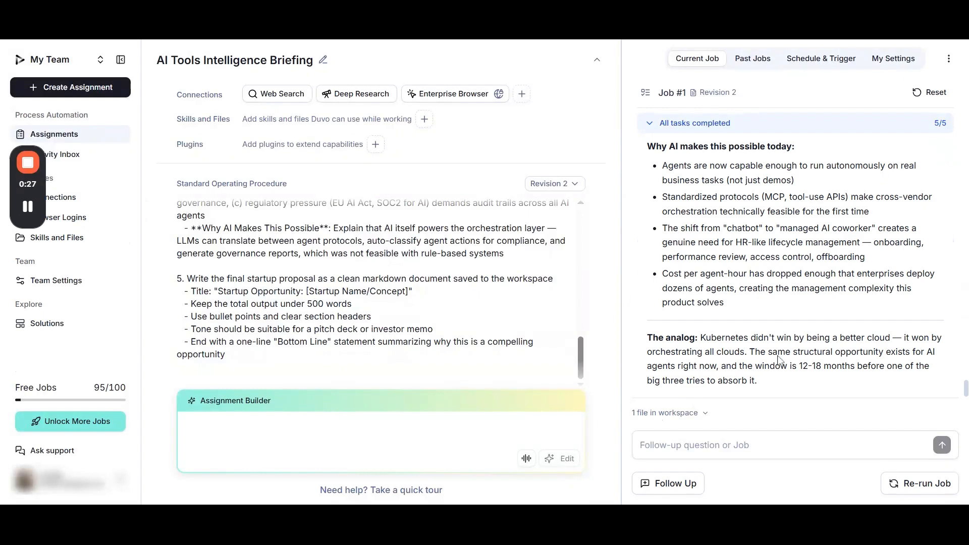
# Read through the startup proposal reply, from its insight and idea to target customers, revenue model, timing and AI rationale
pyautogui.scroll(10, 777, 343)
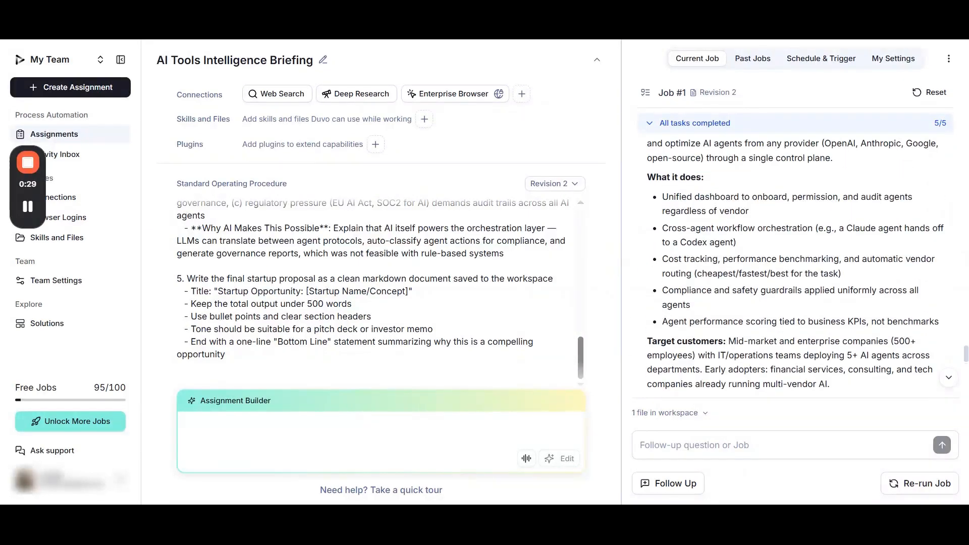
pyautogui.scroll(5, 777, 343)
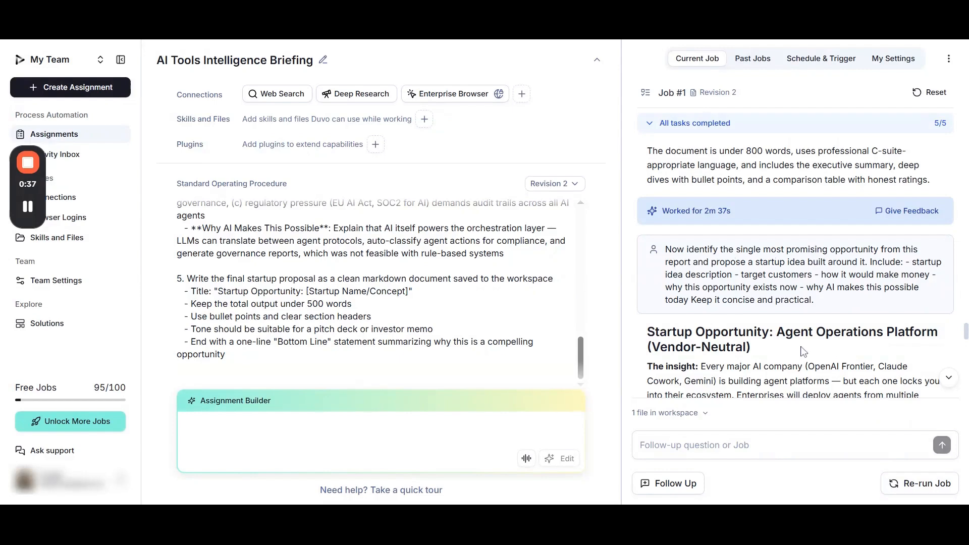
pyautogui.scroll(-3, 806, 350)
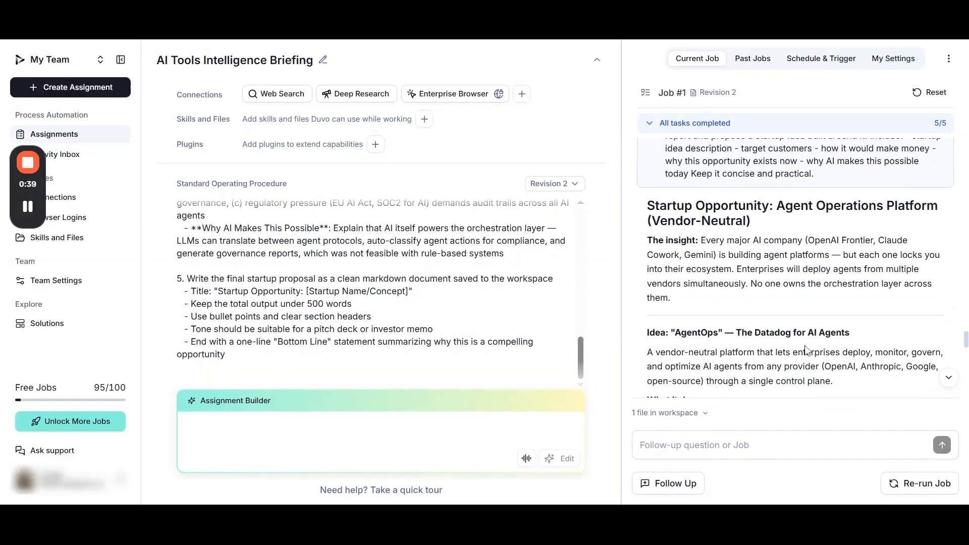
pyautogui.scroll(-3, 805, 351)
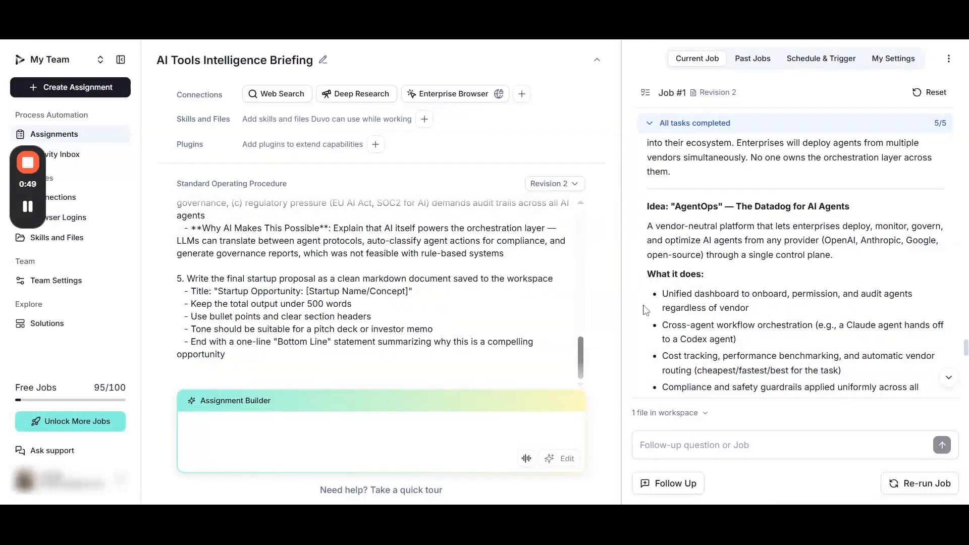
pyautogui.scroll(-3, 646, 310)
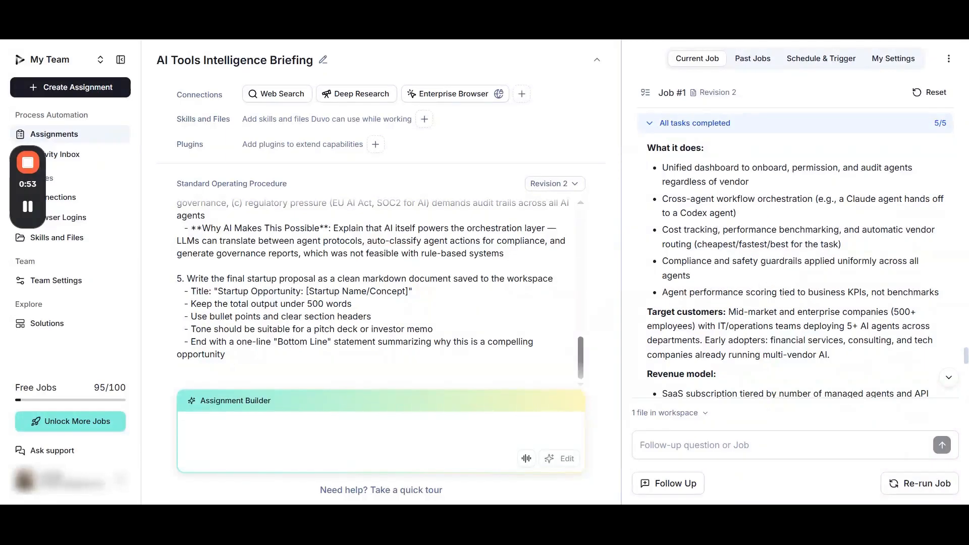
pyautogui.scroll(-3, 720, 320)
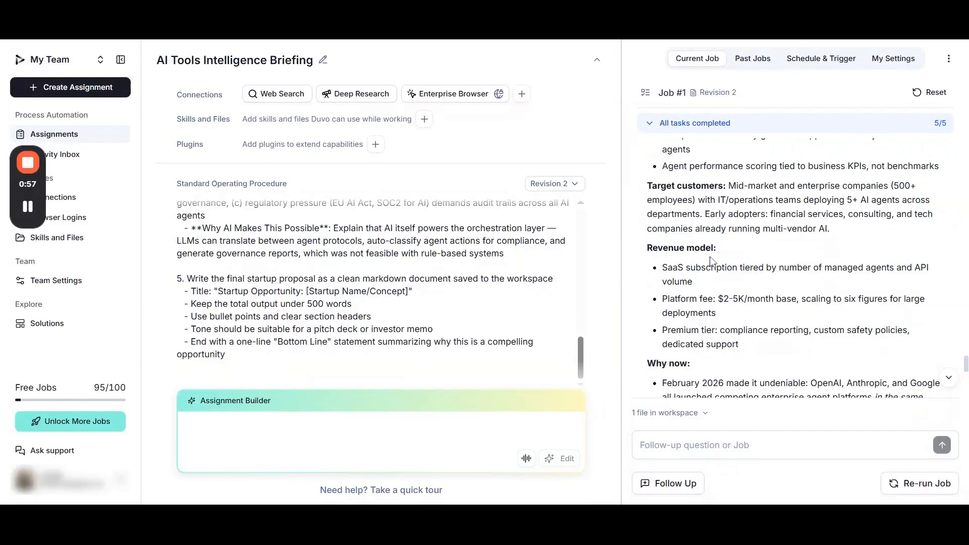
pyautogui.scroll(-3, 711, 260)
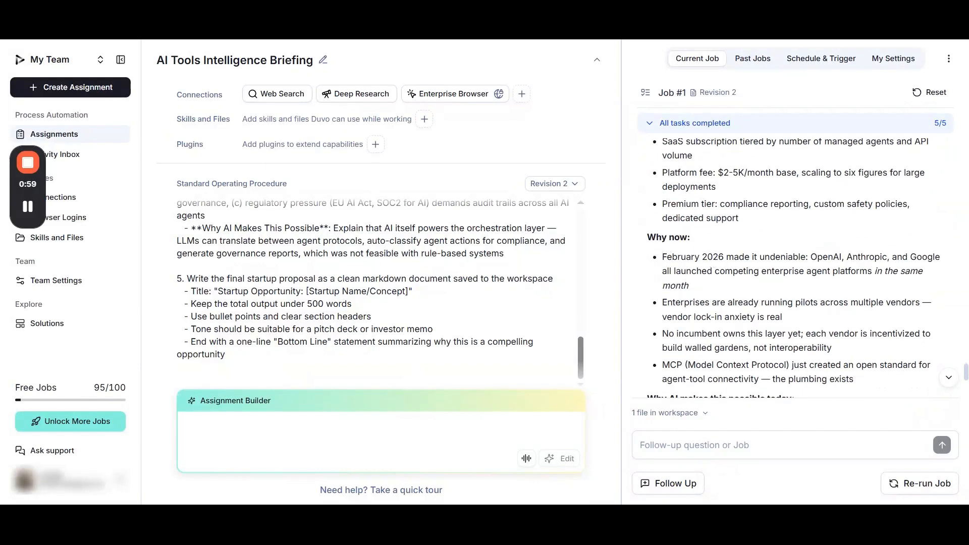
pyautogui.scroll(-5, 661, 258)
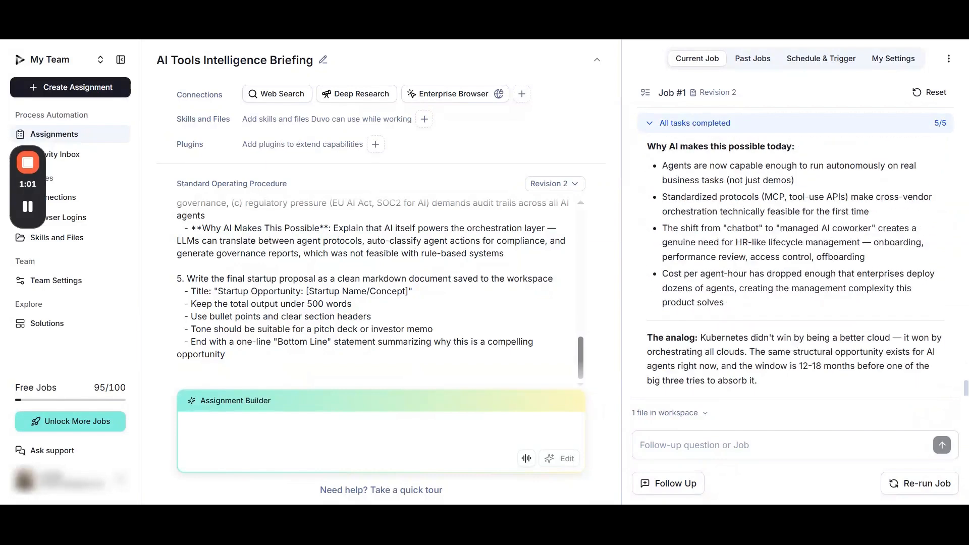